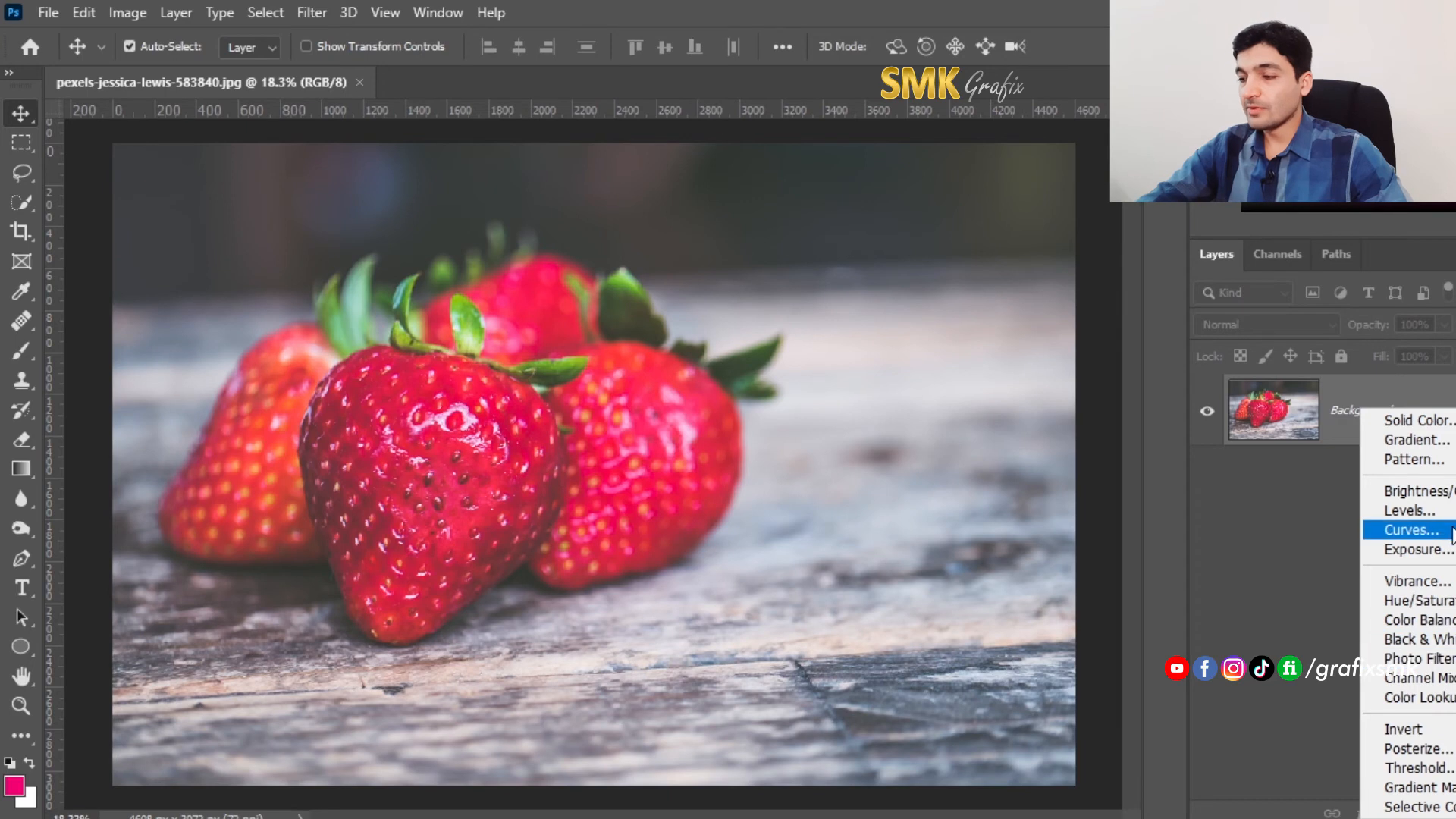
# Step: Add a Brightness/Contrast adjustment layer above the Background layer and switch its visibility off and on
pyautogui.click(1411, 490)
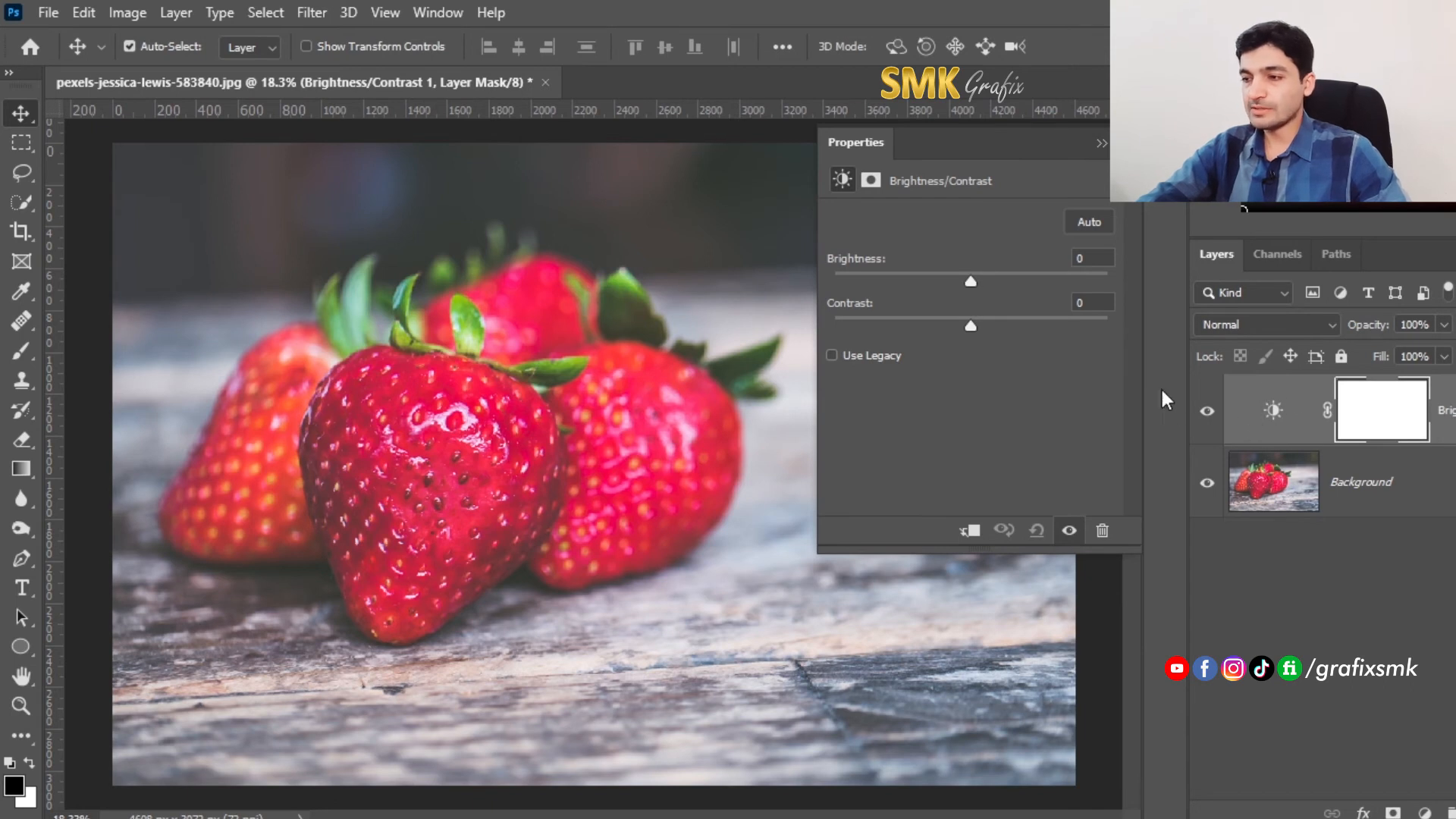
pyautogui.click(1208, 412)
pyautogui.click(1207, 411)
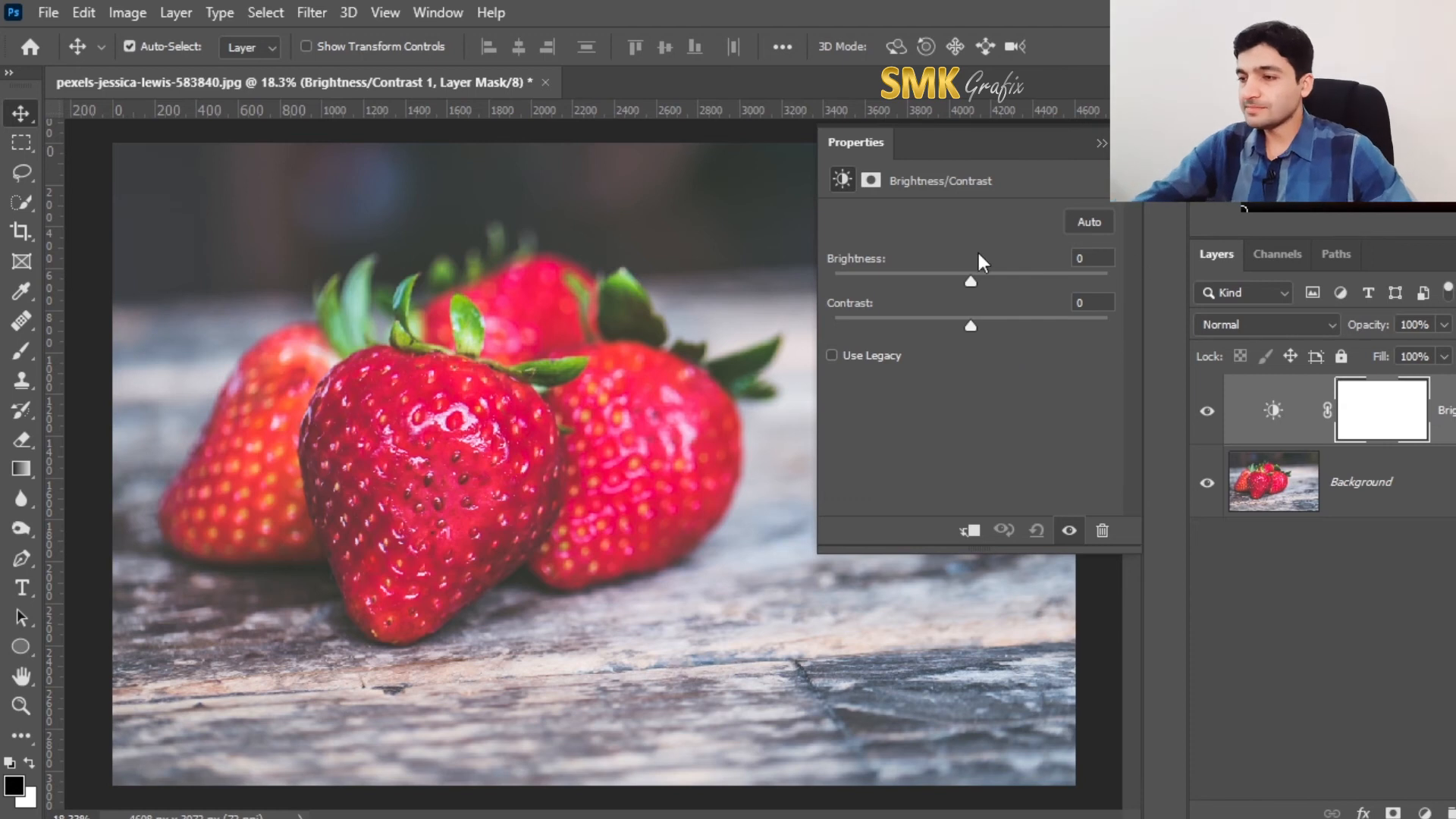
# Step: Try the automatic correction on the Brightness/Contrast adjustment and undo it
pyautogui.click(1089, 225)
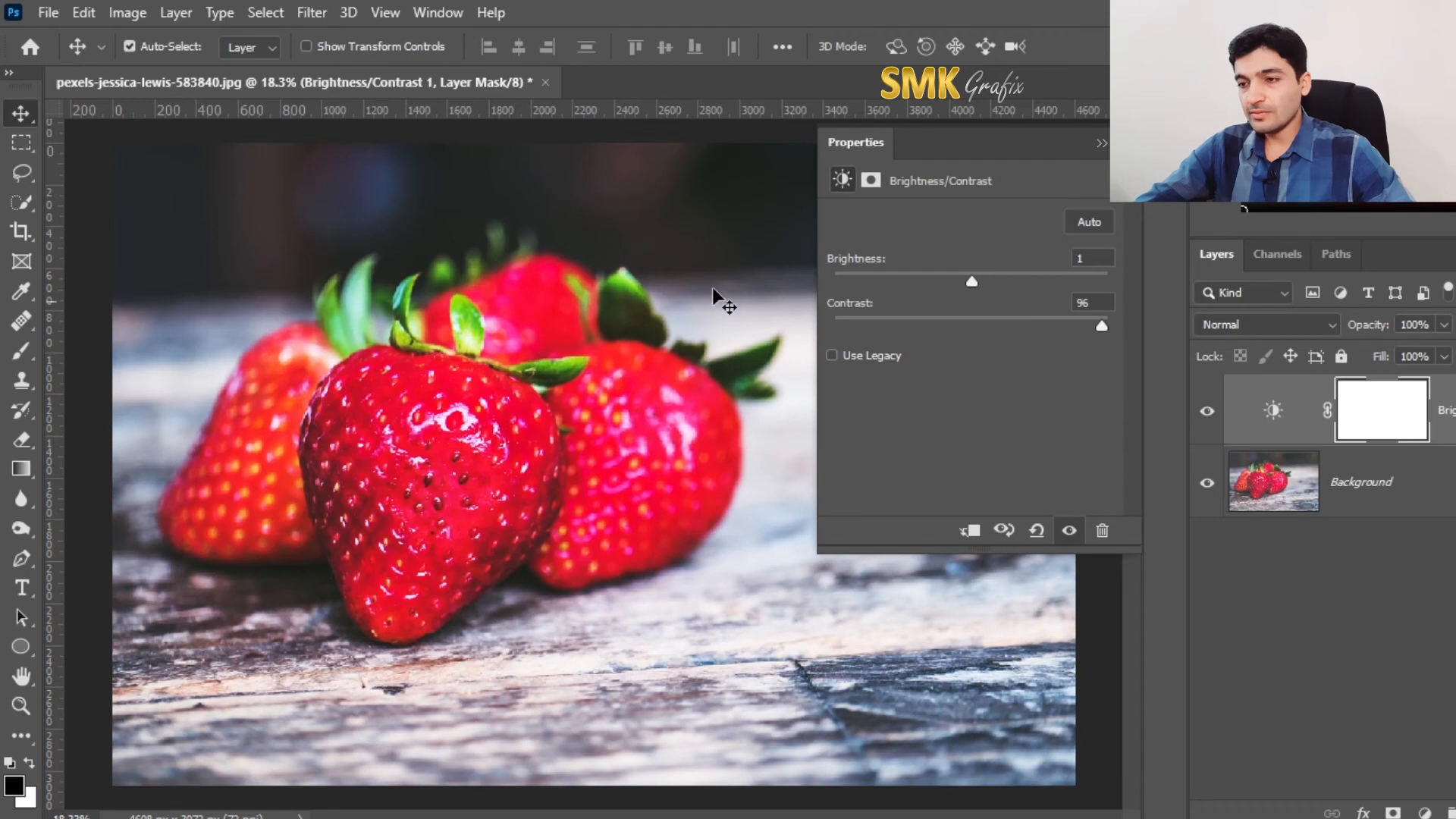
pyautogui.hotkey('ctrl', 'z')
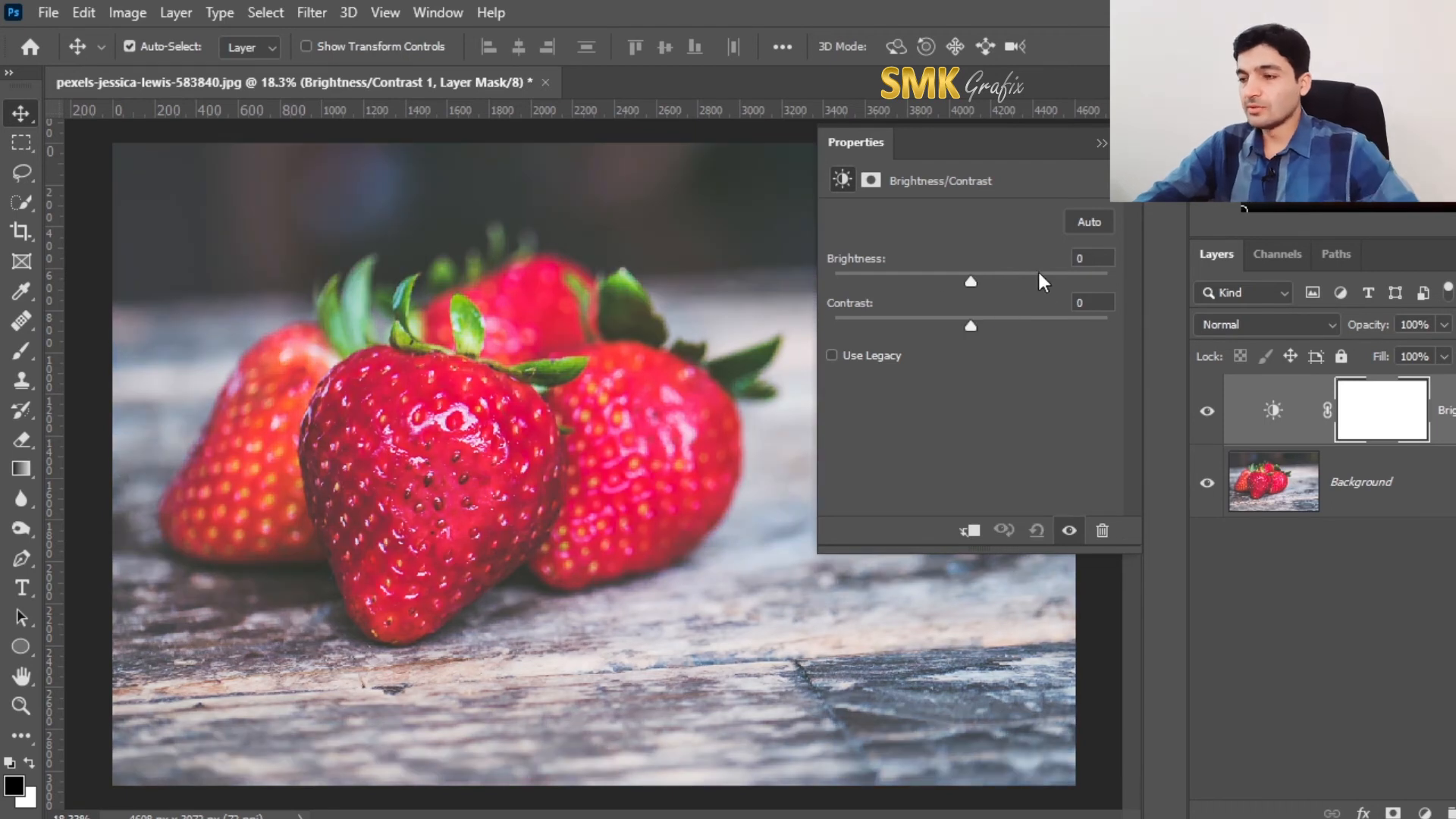
# Step: Set the adjustment layer's Brightness to 18 and Contrast to 56
pyautogui.moveTo(970, 284); pyautogui.dragTo(1028, 328)
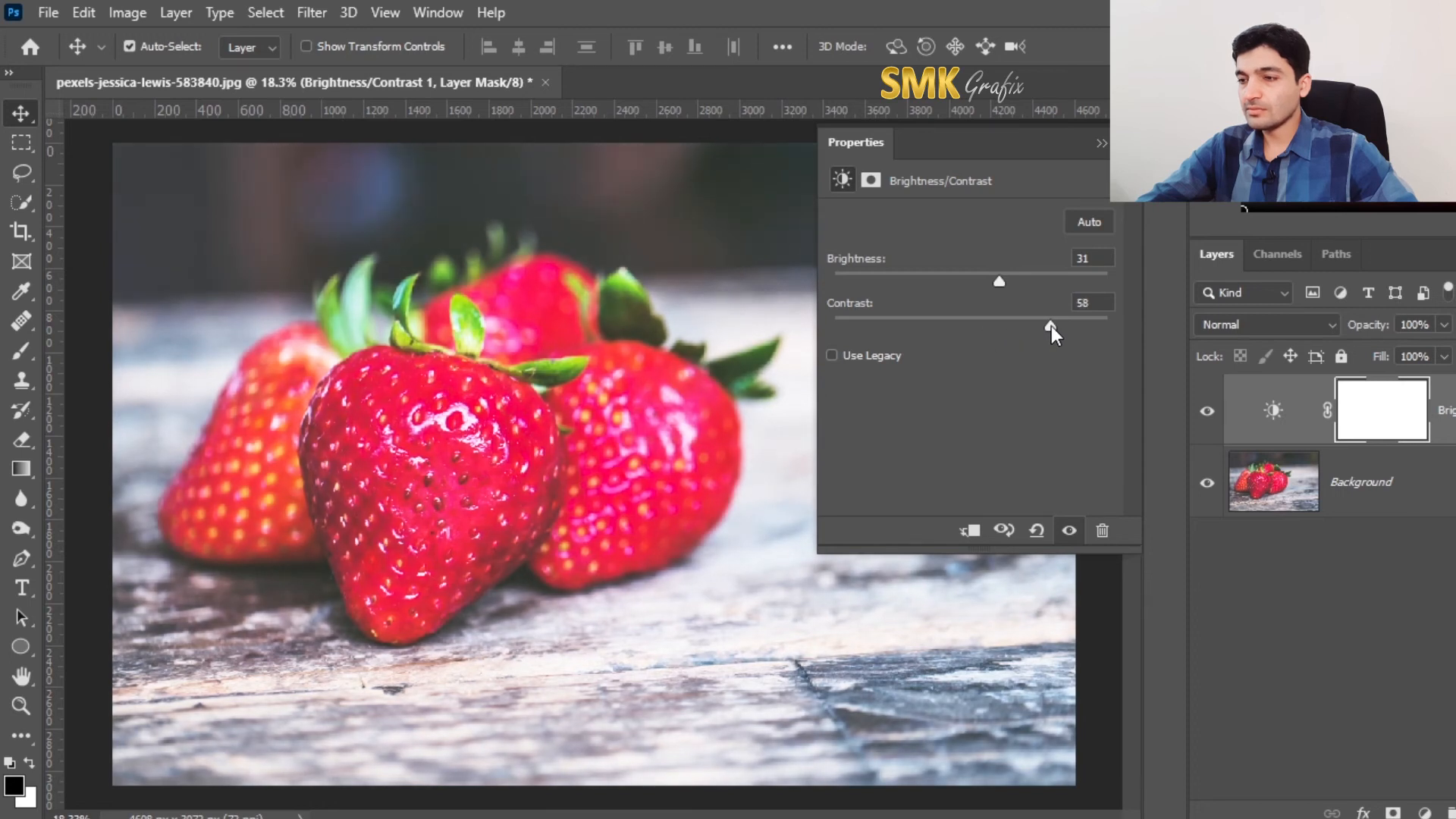
pyautogui.click(990, 281)
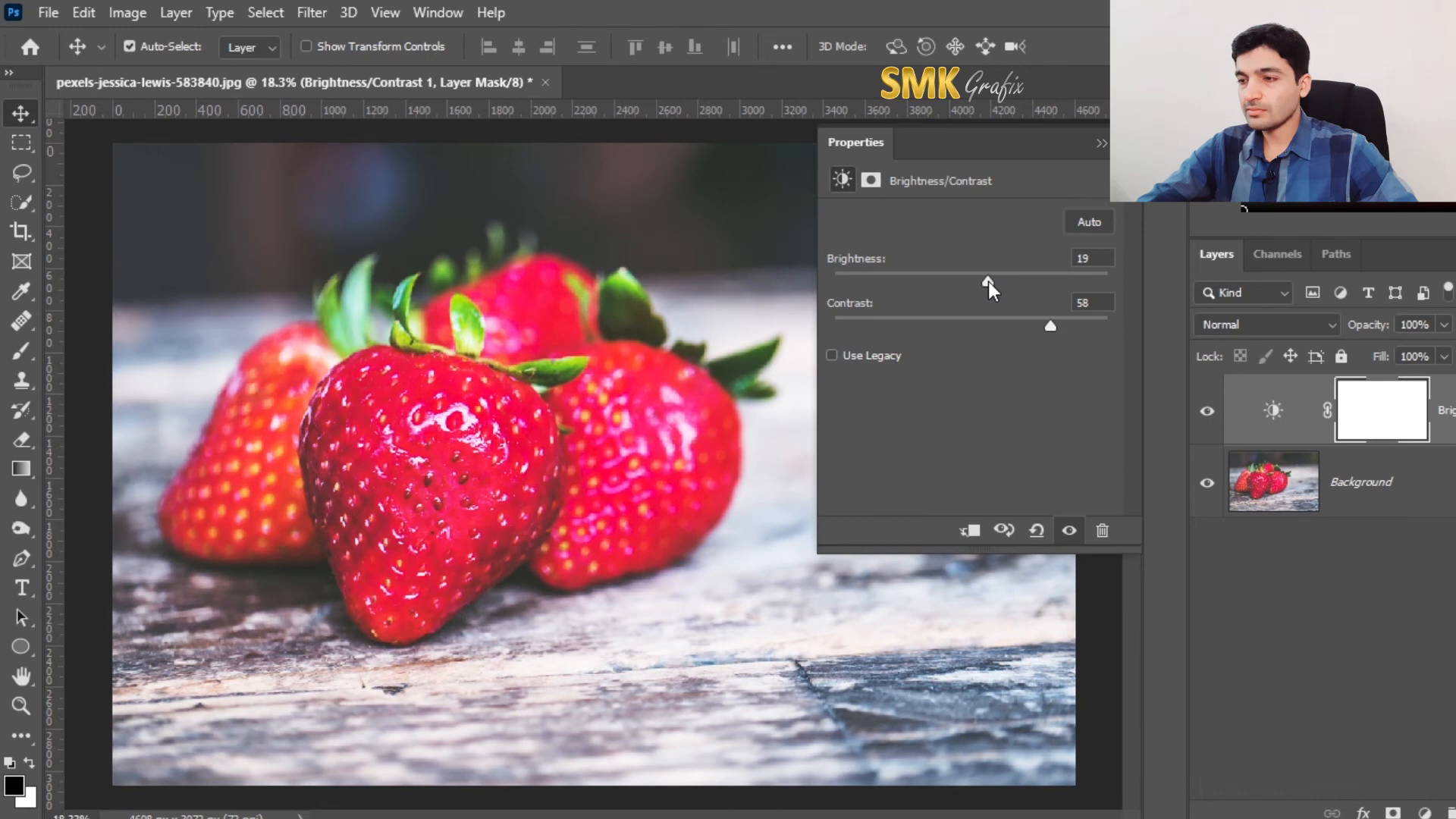
pyautogui.moveTo(990, 281)
pyautogui.mouseDown()
pyautogui.moveTo(965, 284)
pyautogui.moveTo(988, 281)
pyautogui.mouseUp()
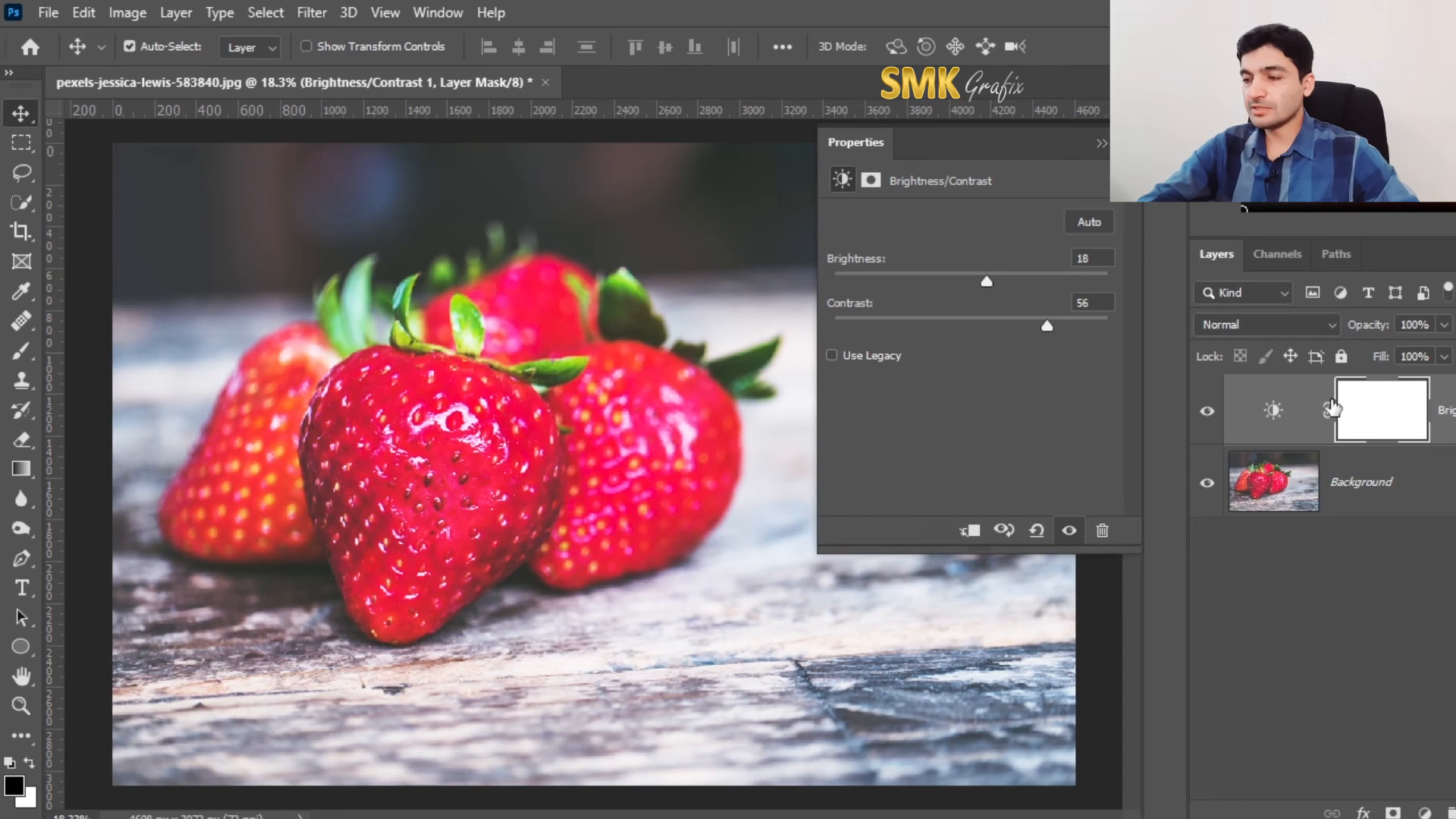
# Step: Hide and show the Brightness/Contrast layer twice in the layer list to compare the strawberry photo before and after
pyautogui.click(1208, 416)
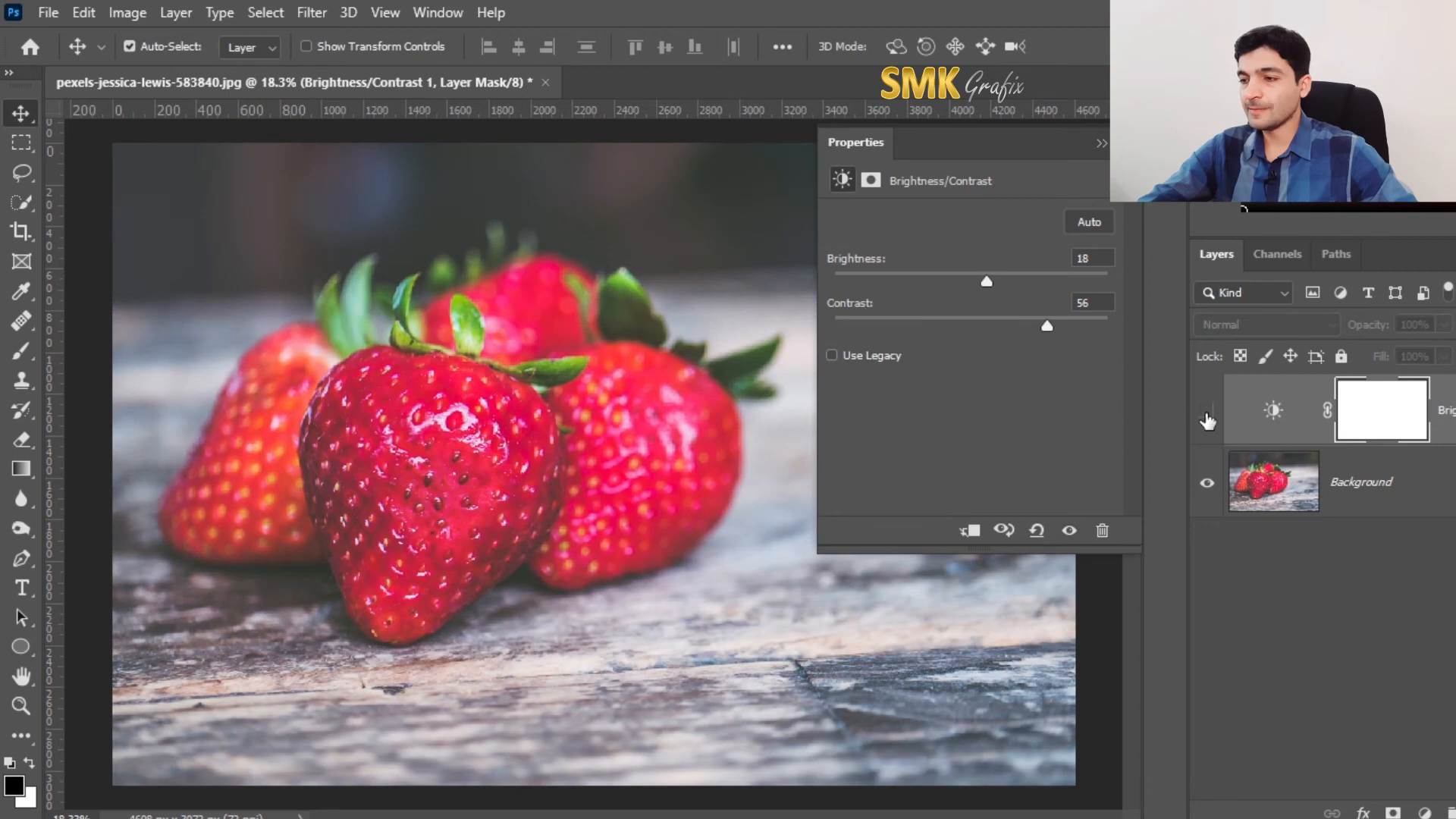
pyautogui.click(1207, 413)
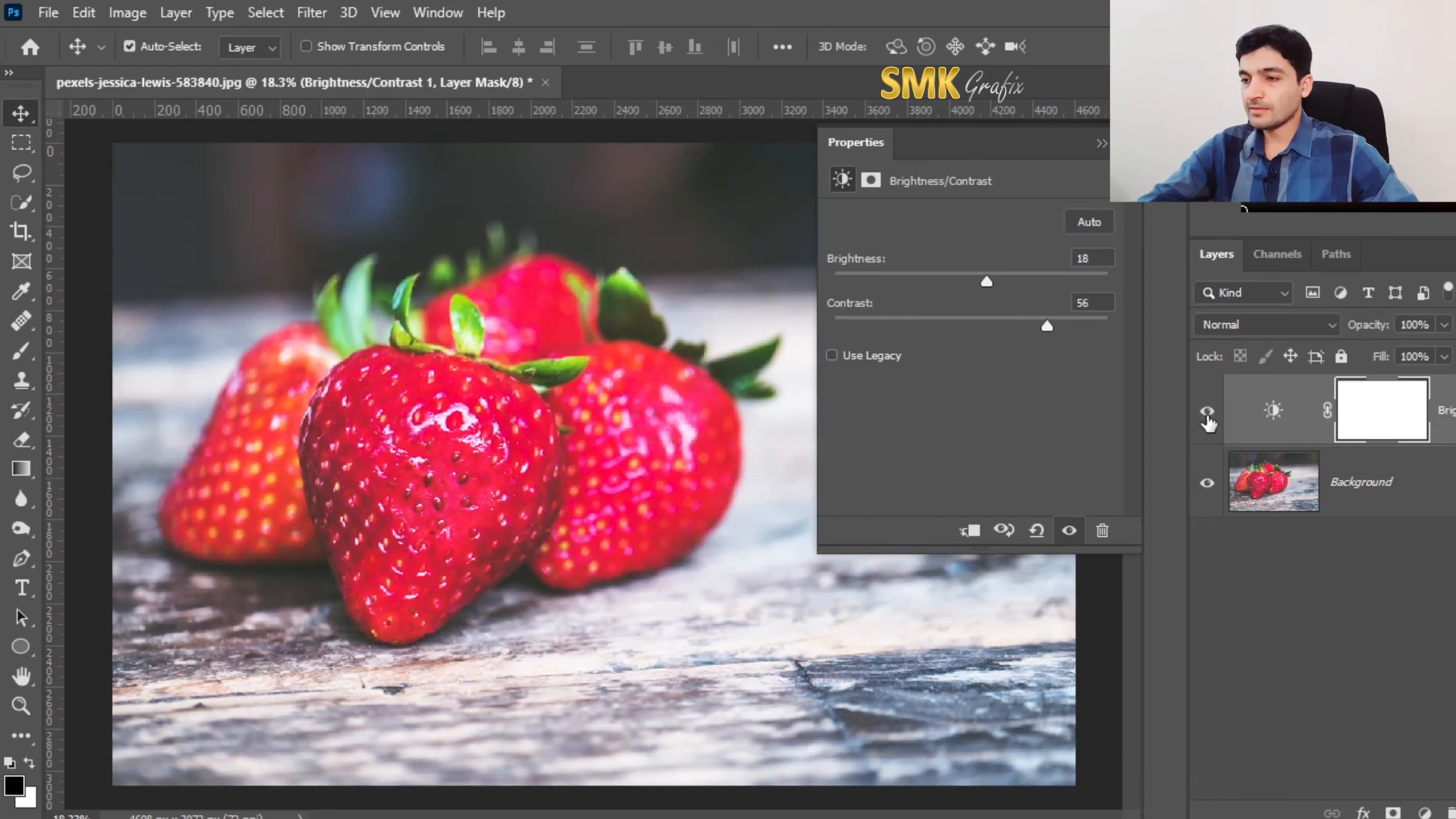
pyautogui.click(1208, 413)
pyautogui.click(1208, 413)
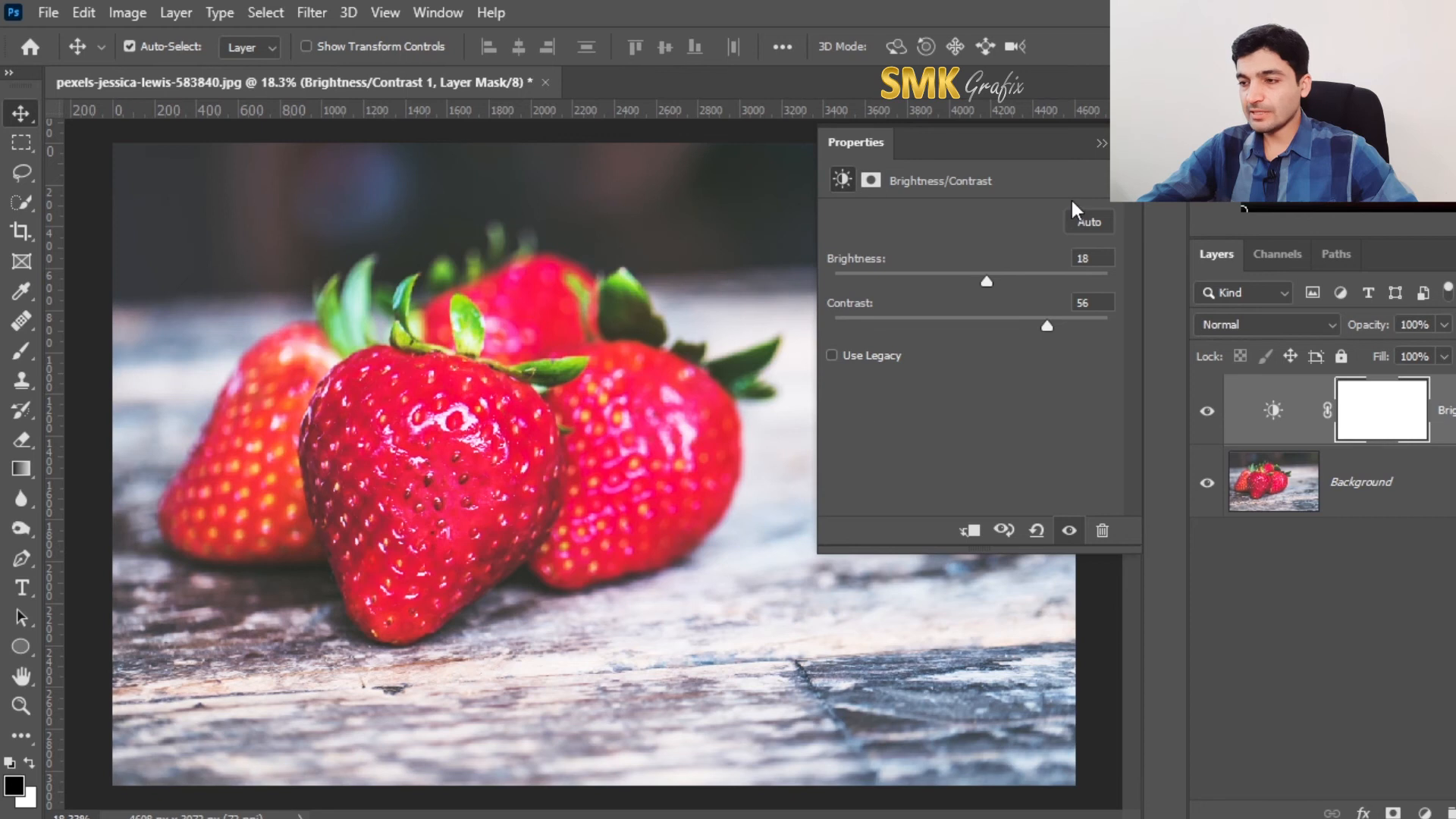
# Step: View the adjustment's previous state twice to compare it with the current brightness and contrast settings
pyautogui.click(1006, 535)
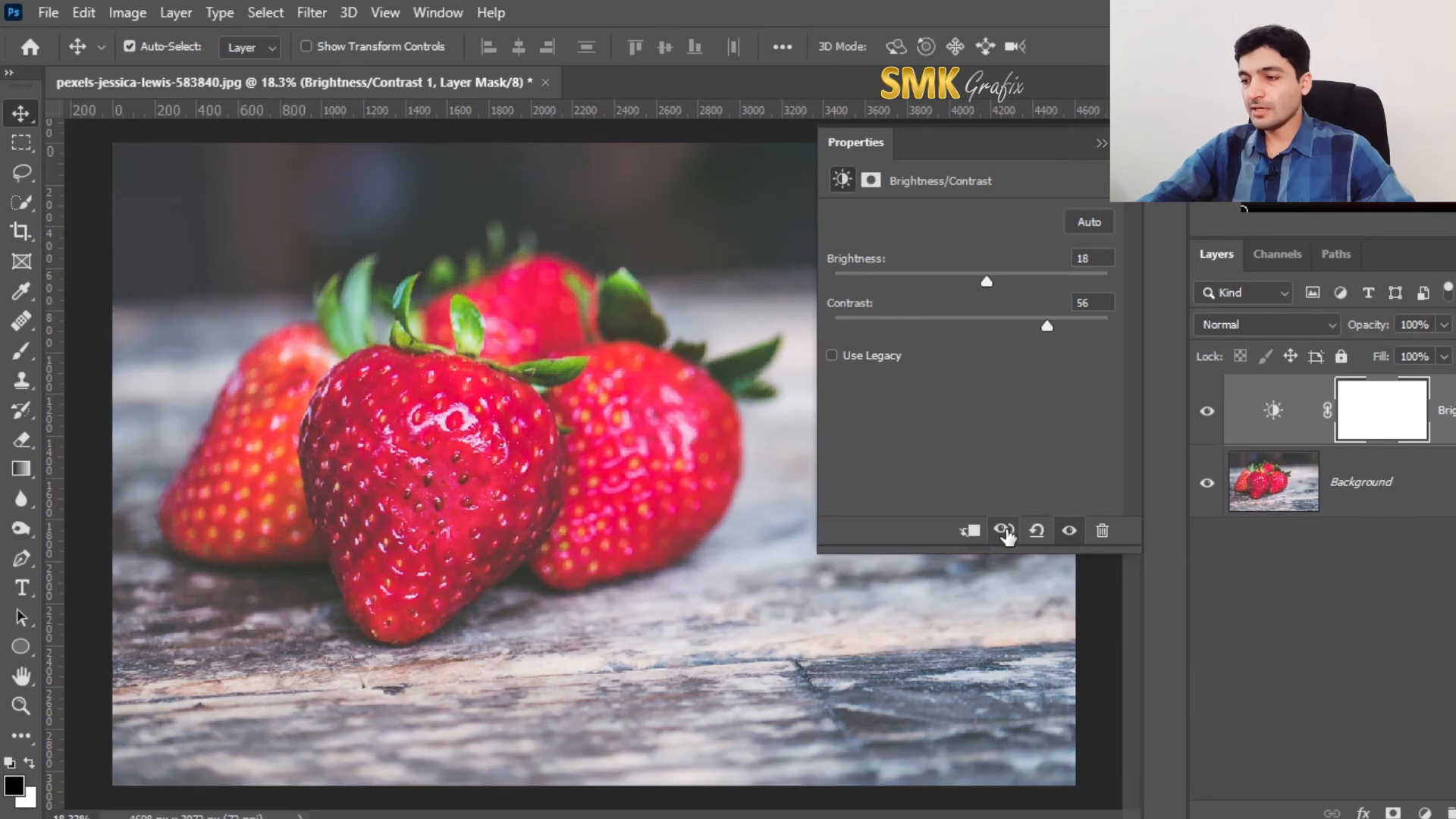
pyautogui.click(1006, 535)
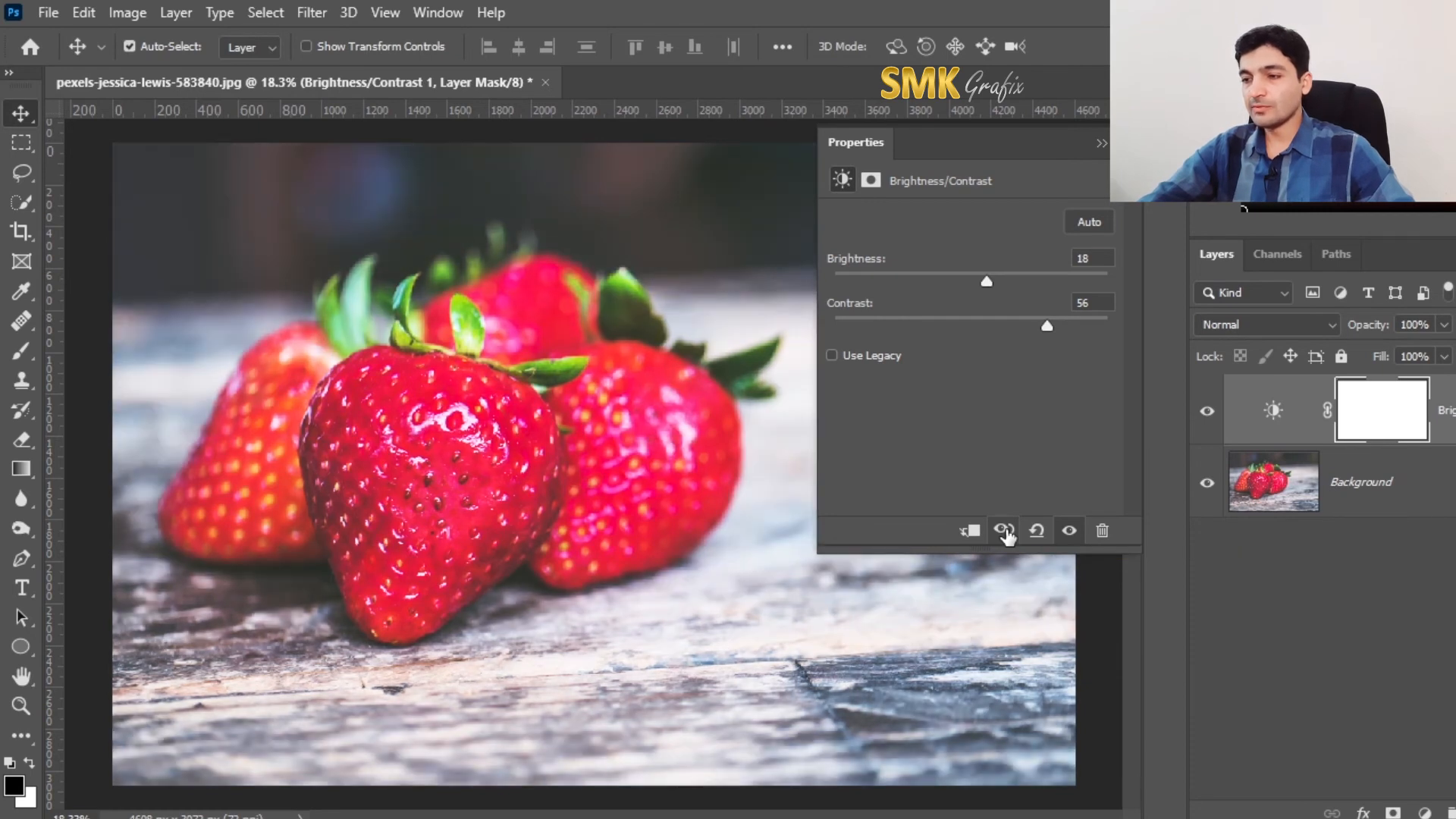
pyautogui.click(1006, 535)
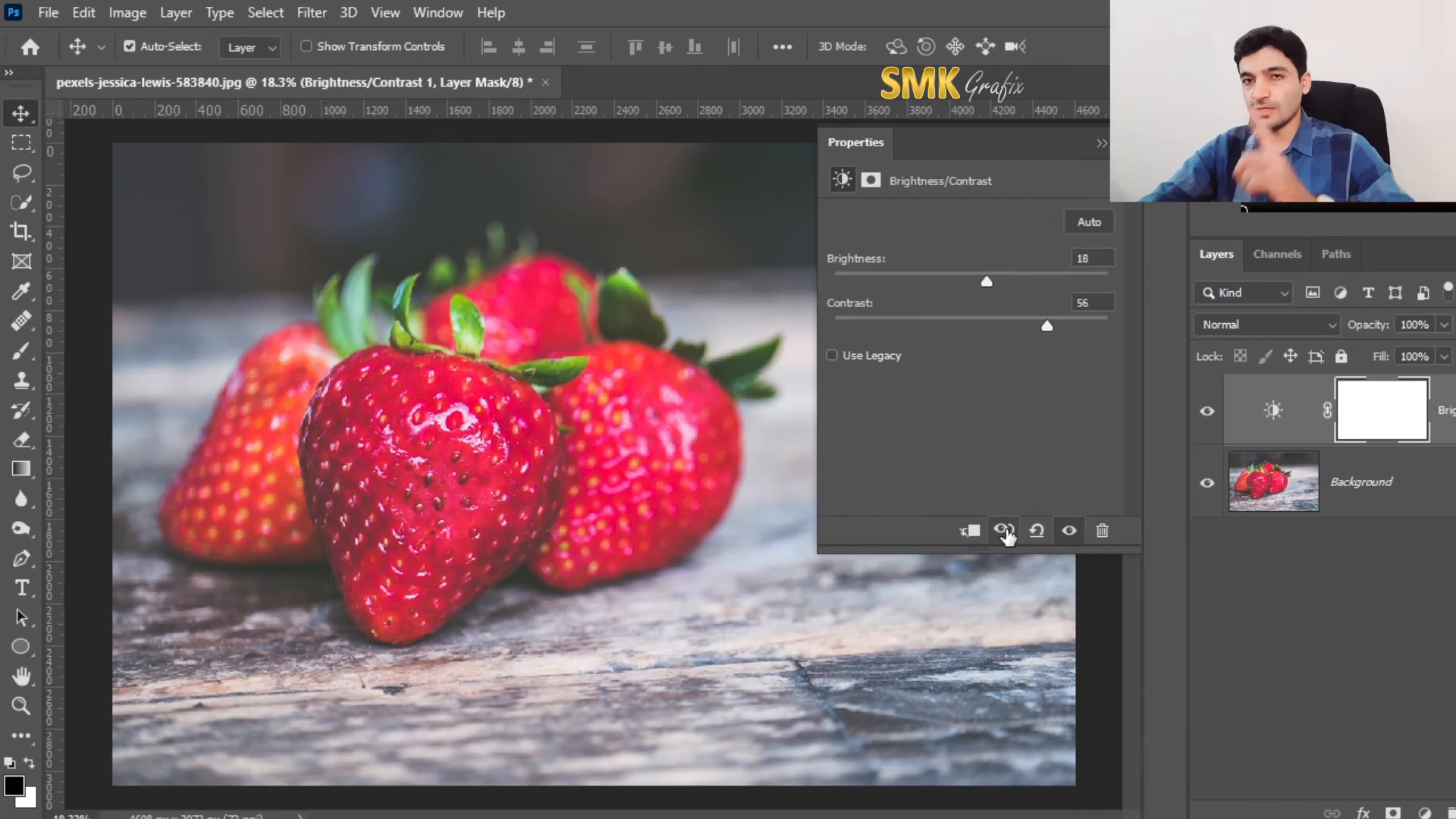
pyautogui.click(1006, 535)
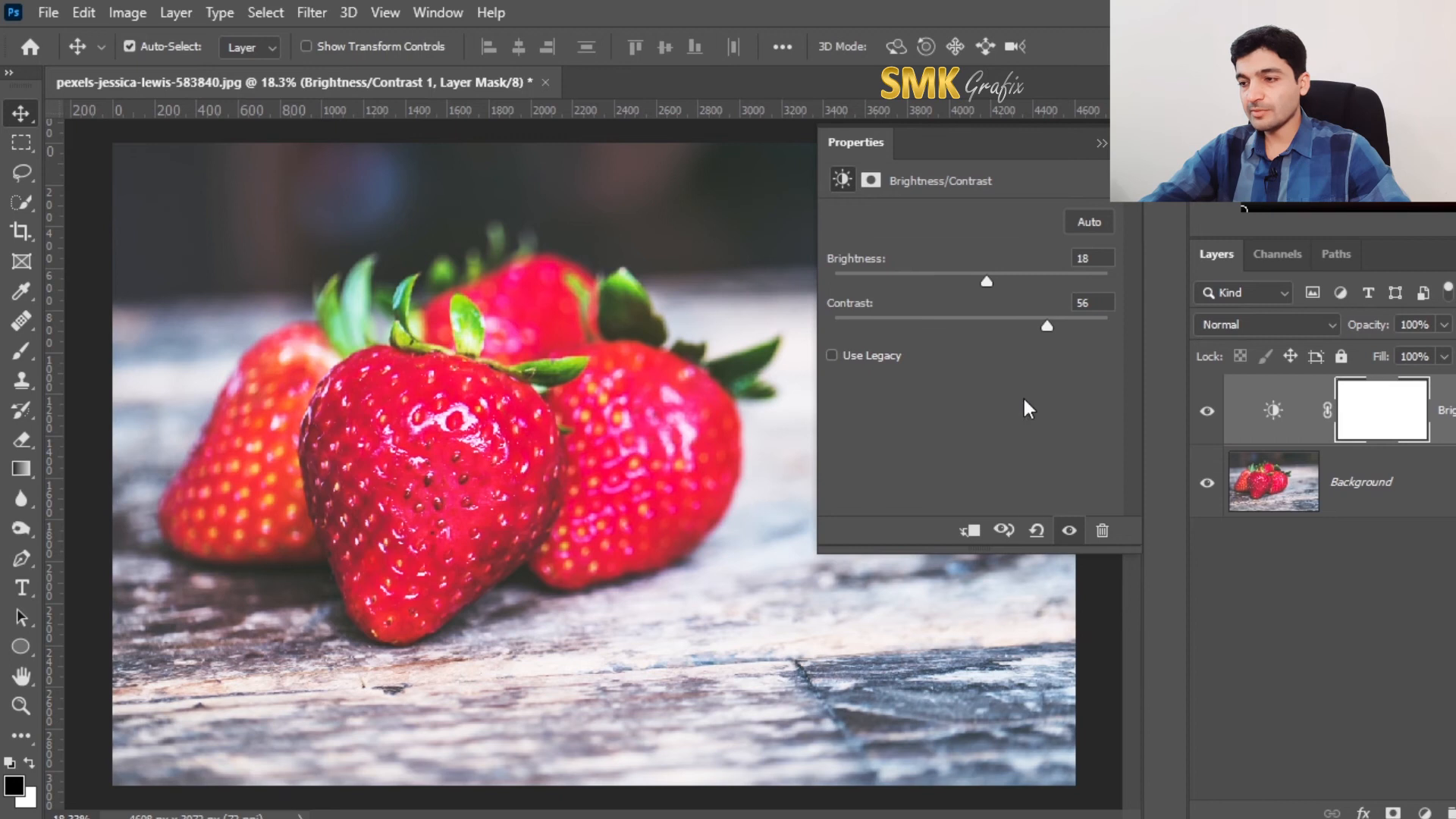
# Step: Reset the Brightness/Contrast adjustment to its defaults and restore Brightness 18 and Contrast 56
pyautogui.click(1036, 533)
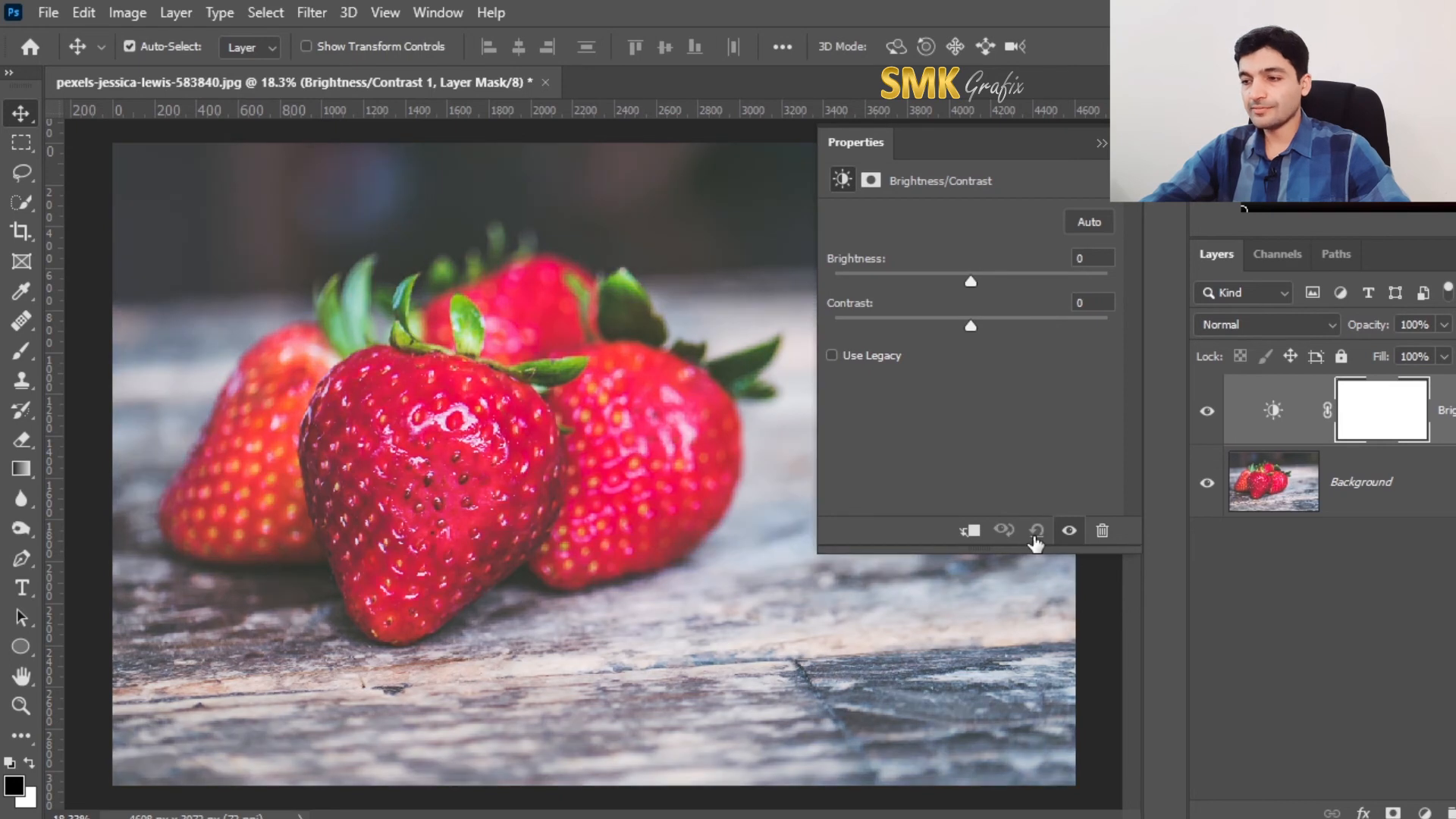
pyautogui.click(1036, 532)
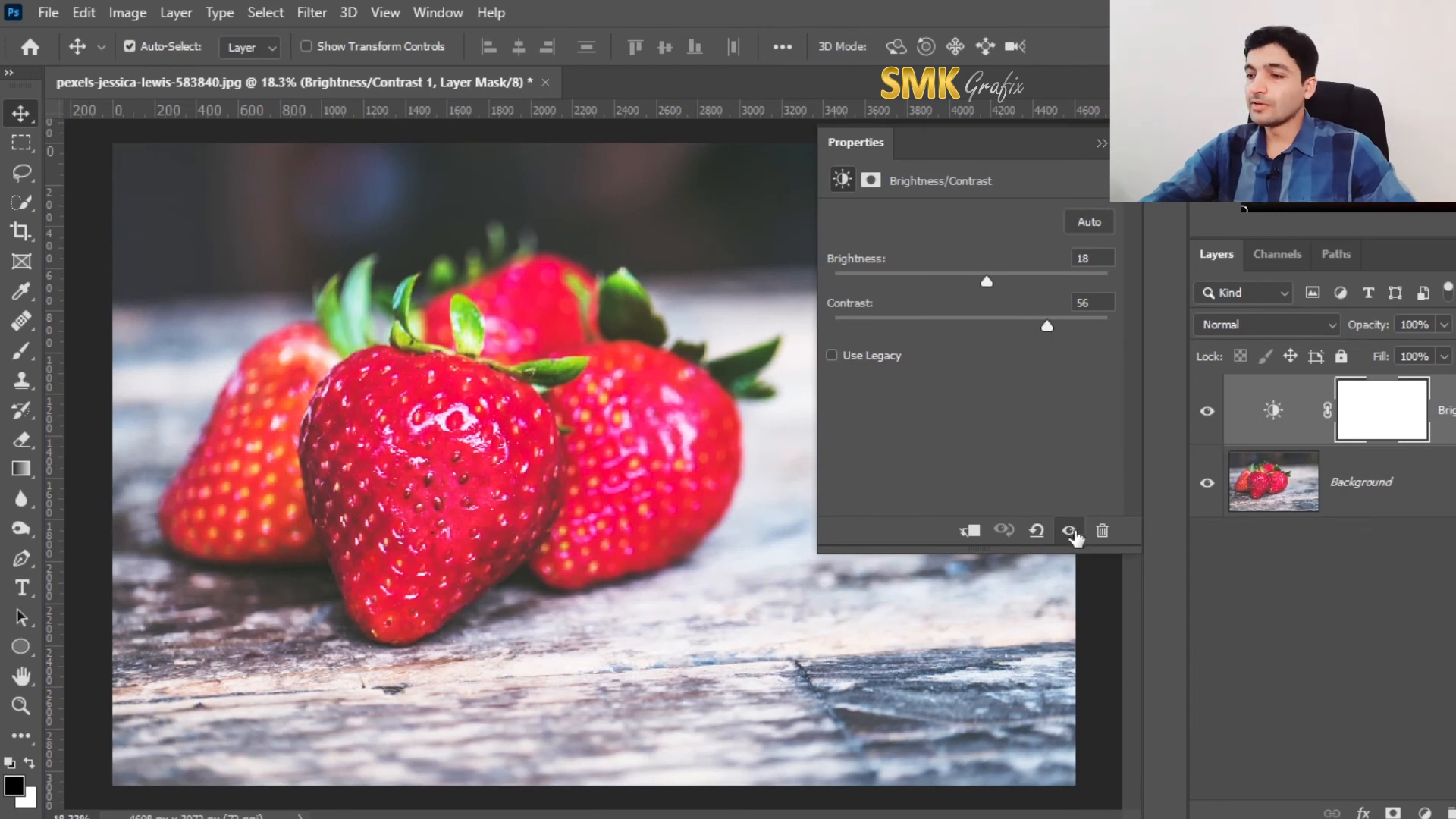
# Step: Toggle the layer's visibility repeatedly from the adjustment's properties, ending with the layer shown
pyautogui.click(1070, 531)
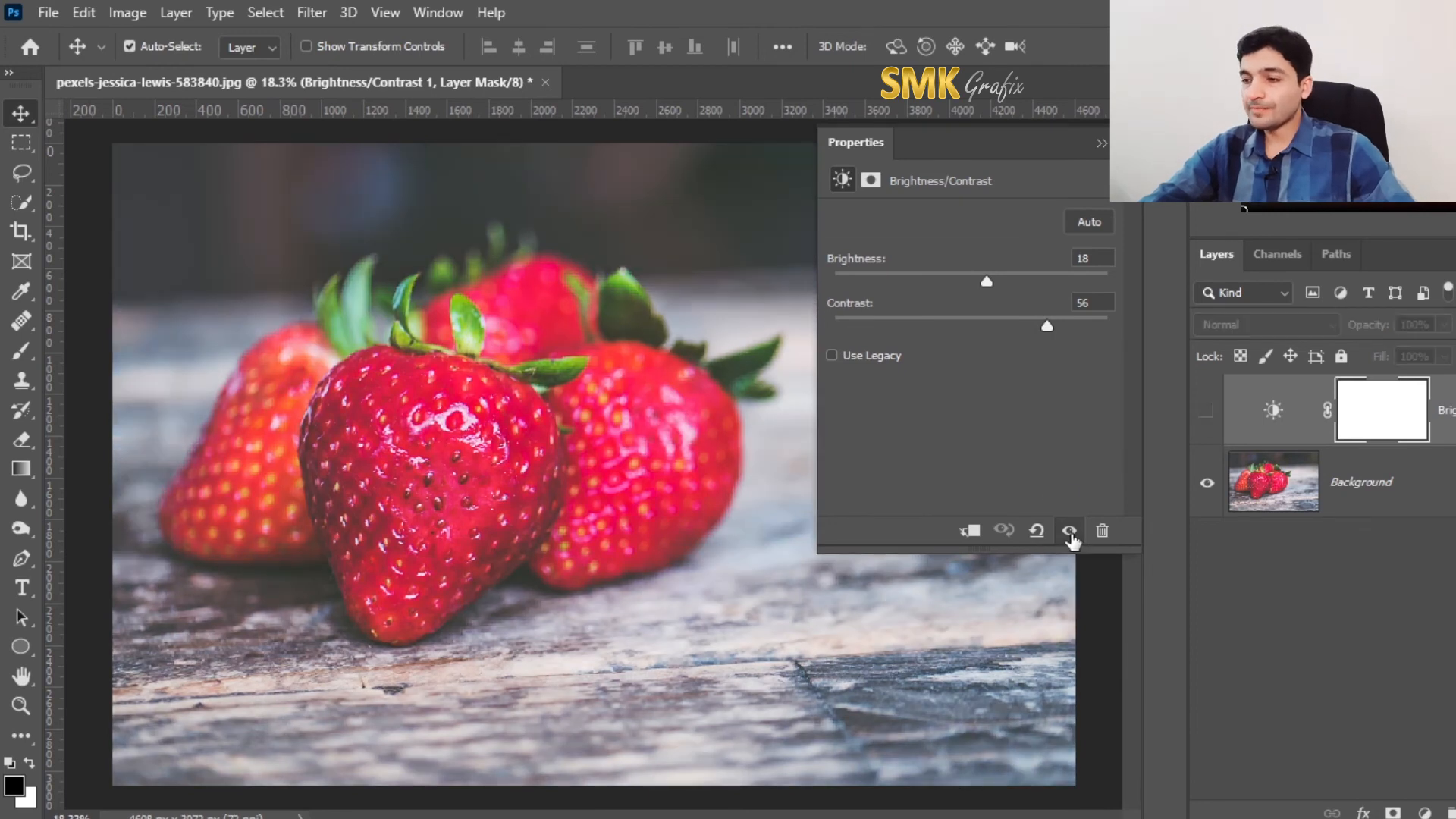
pyautogui.click(1070, 532)
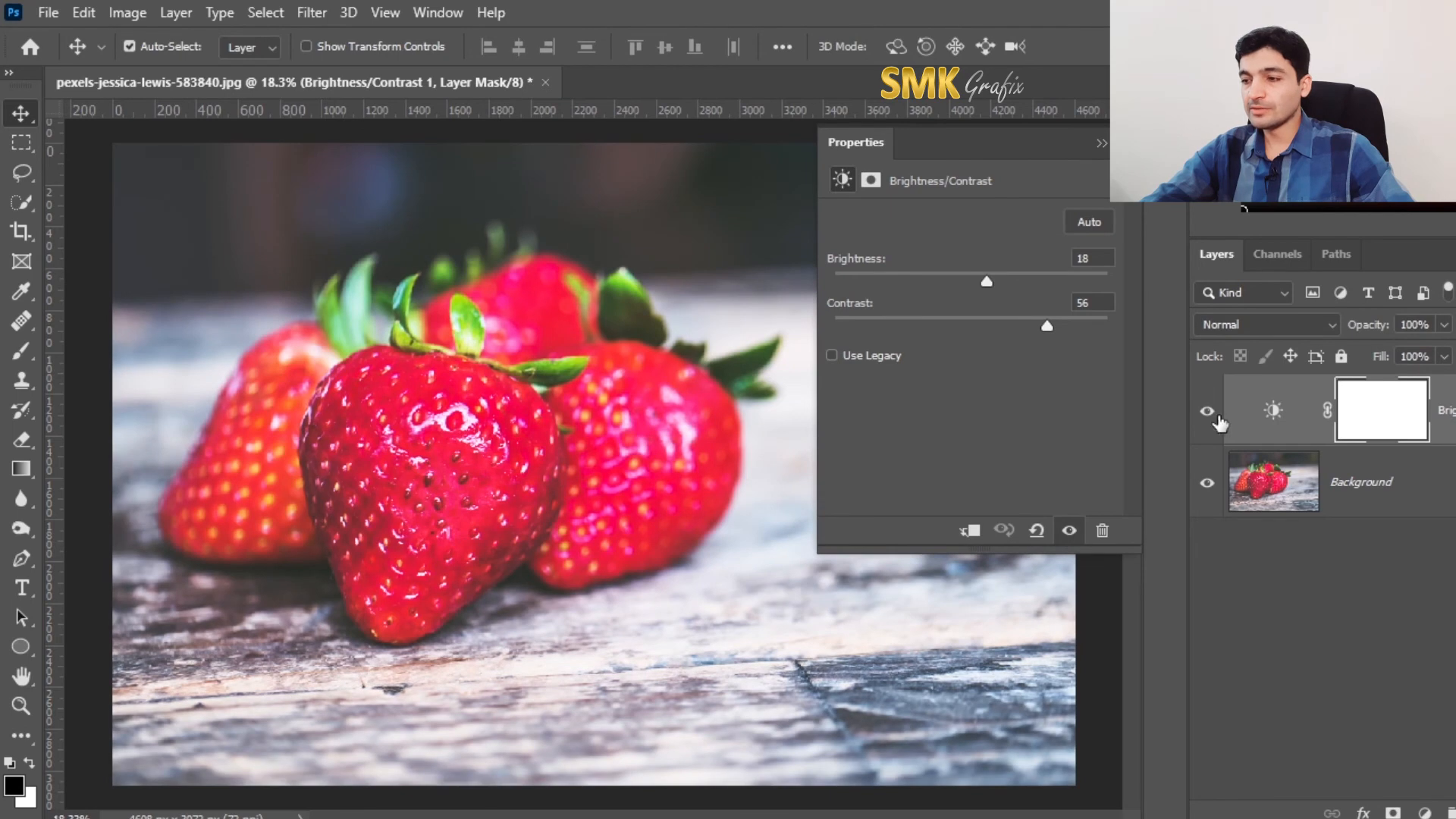
pyautogui.click(1069, 532)
pyautogui.click(1069, 533)
pyautogui.click(1068, 533)
pyautogui.click(1068, 532)
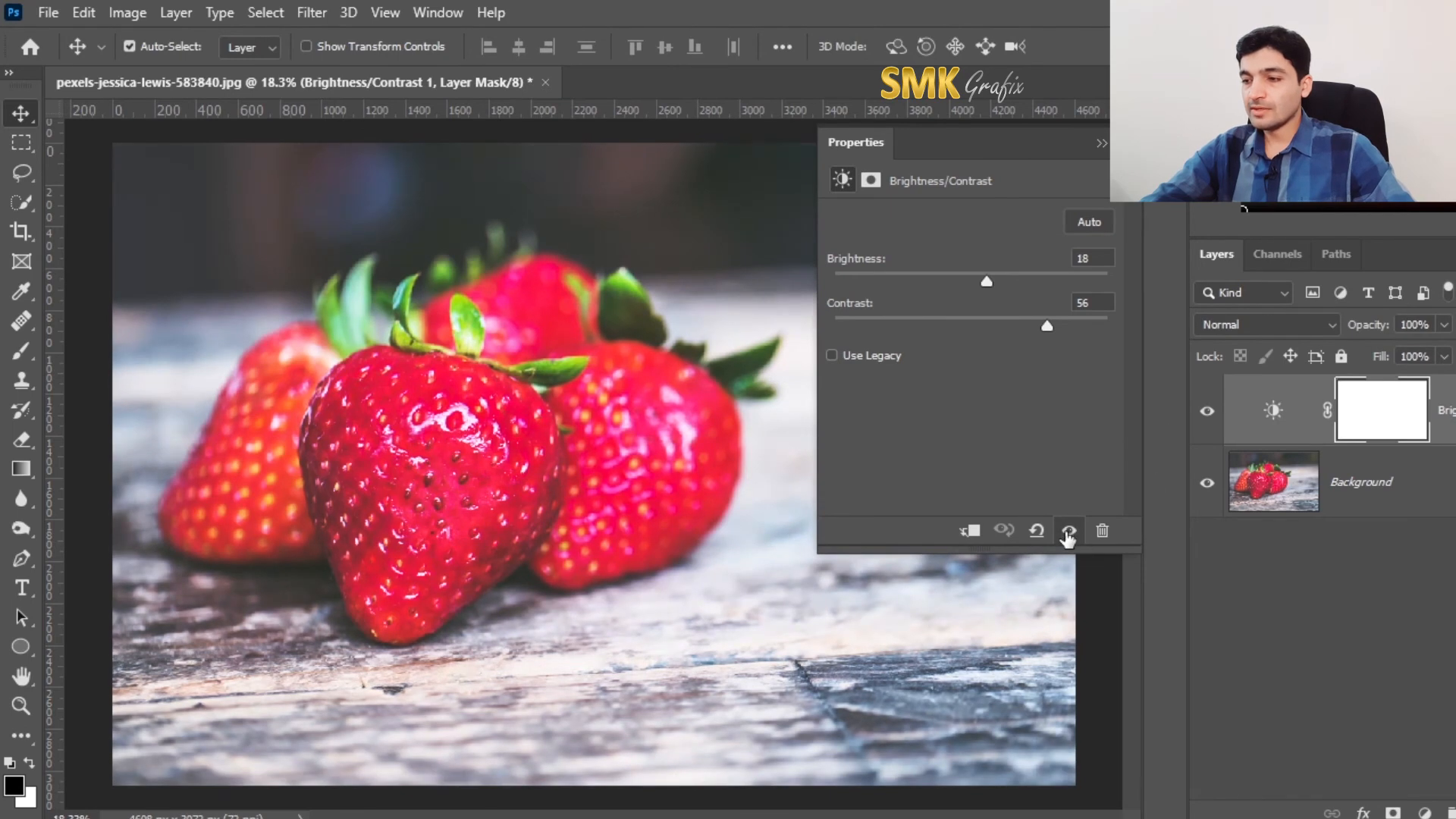
# Step: Request deletion of the Brightness/Contrast layer and decline the confirmation
pyautogui.click(1104, 532)
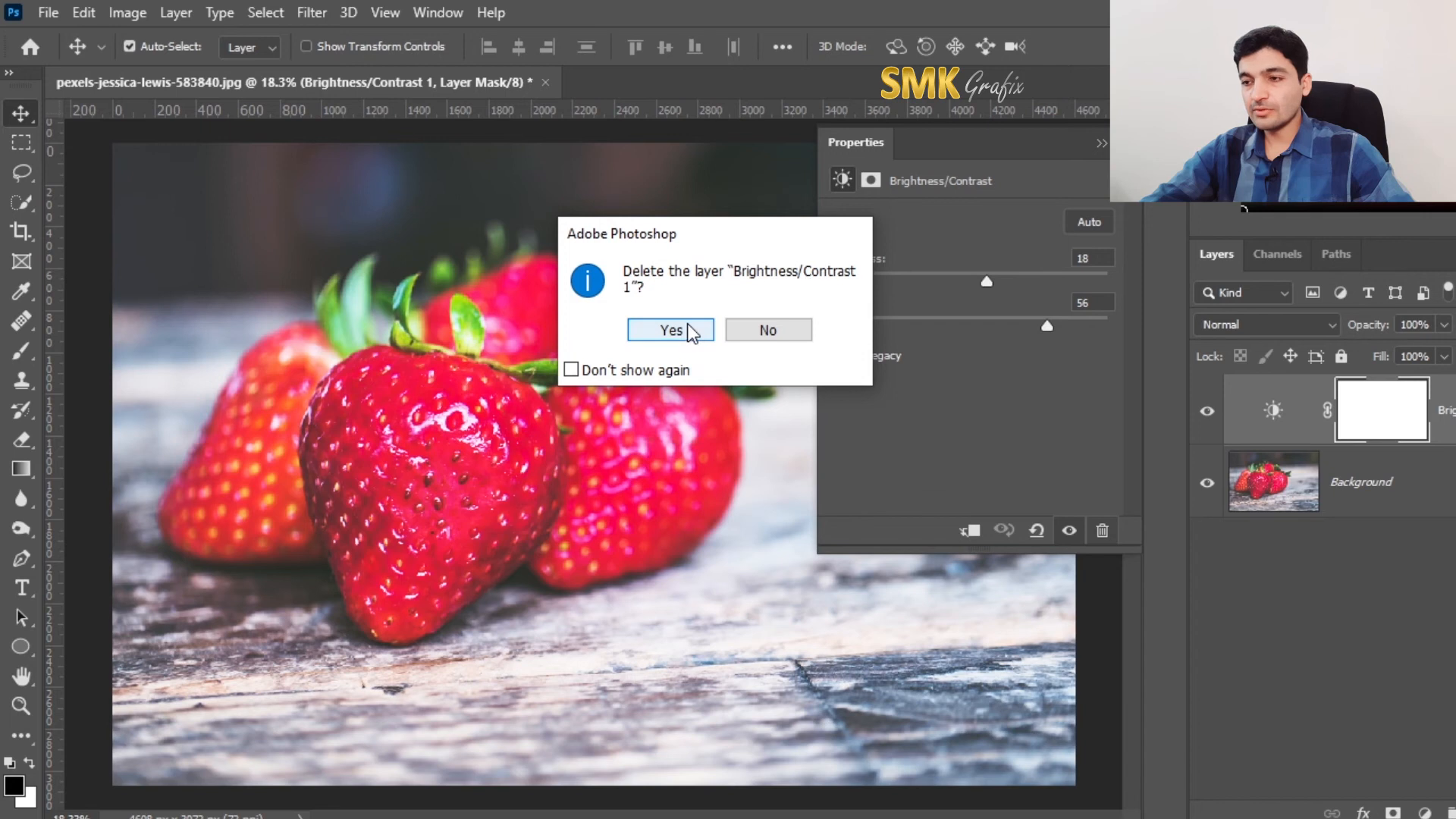
pyautogui.click(770, 332)
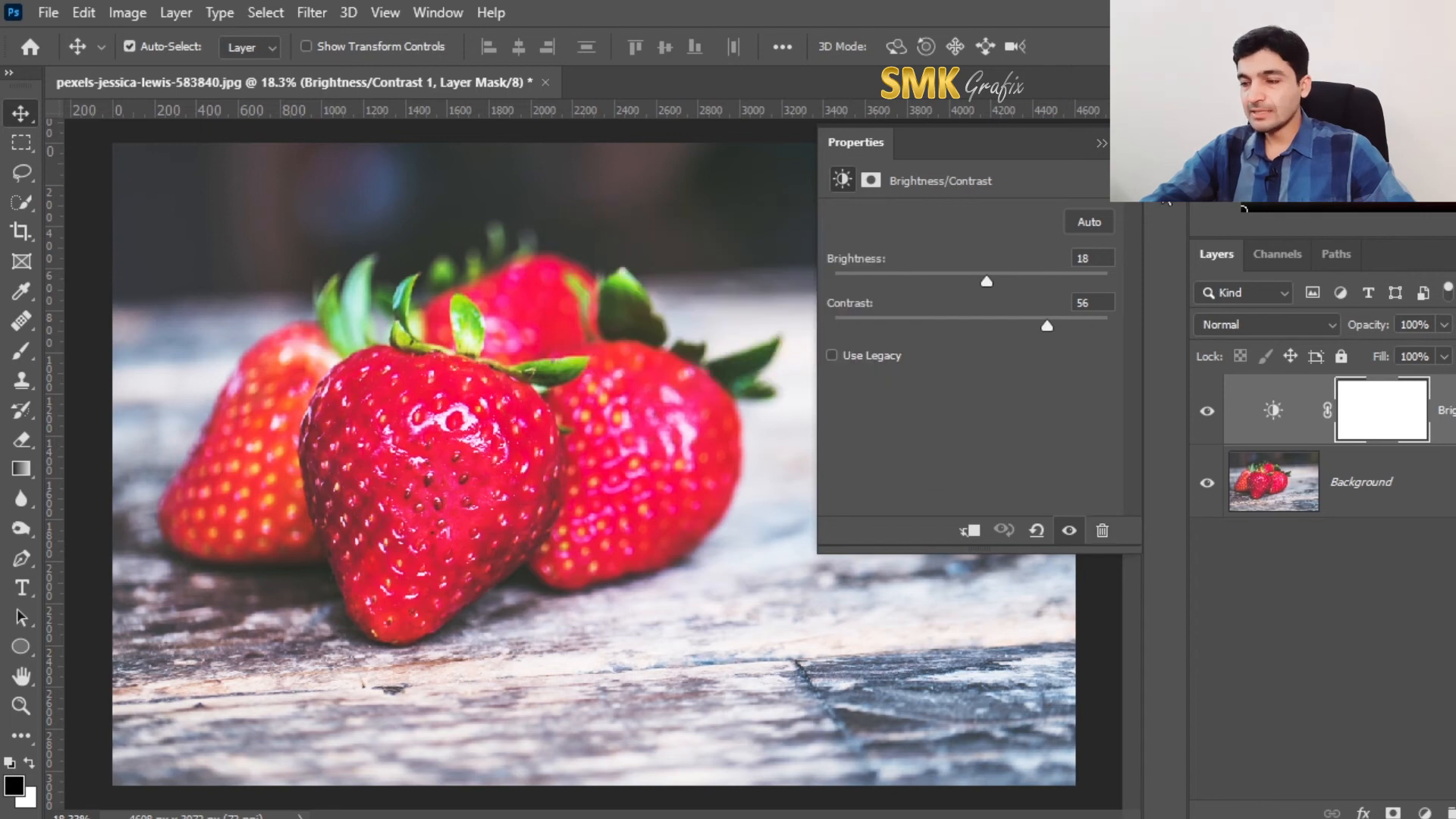
# Step: Collapse the adjustment's properties, reopen them from the Brightness/Contrast layer to view the settings, and collapse them again
pyautogui.click(1101, 144)
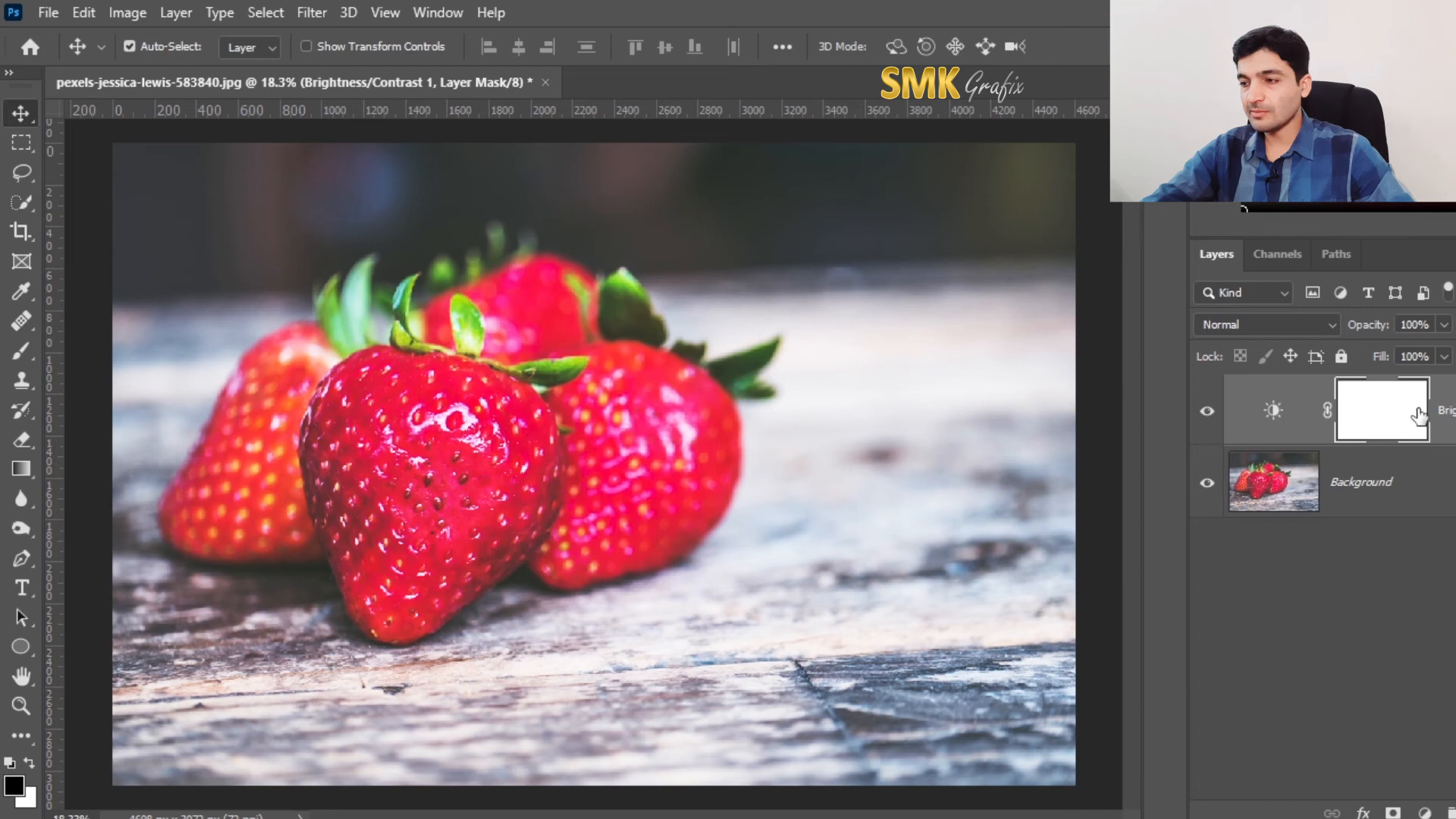
pyautogui.doubleClick(1273, 413)
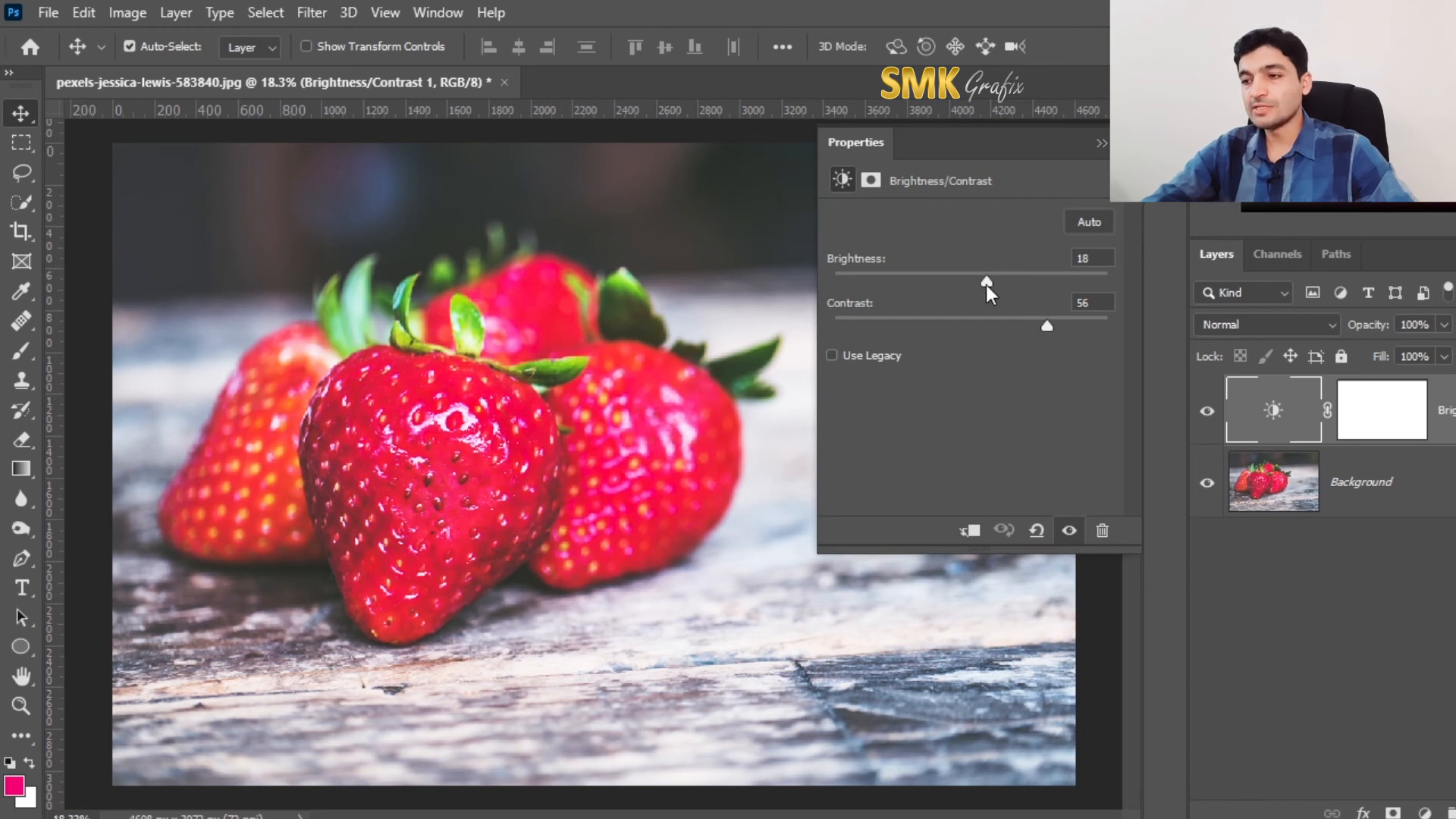
pyautogui.click(1098, 146)
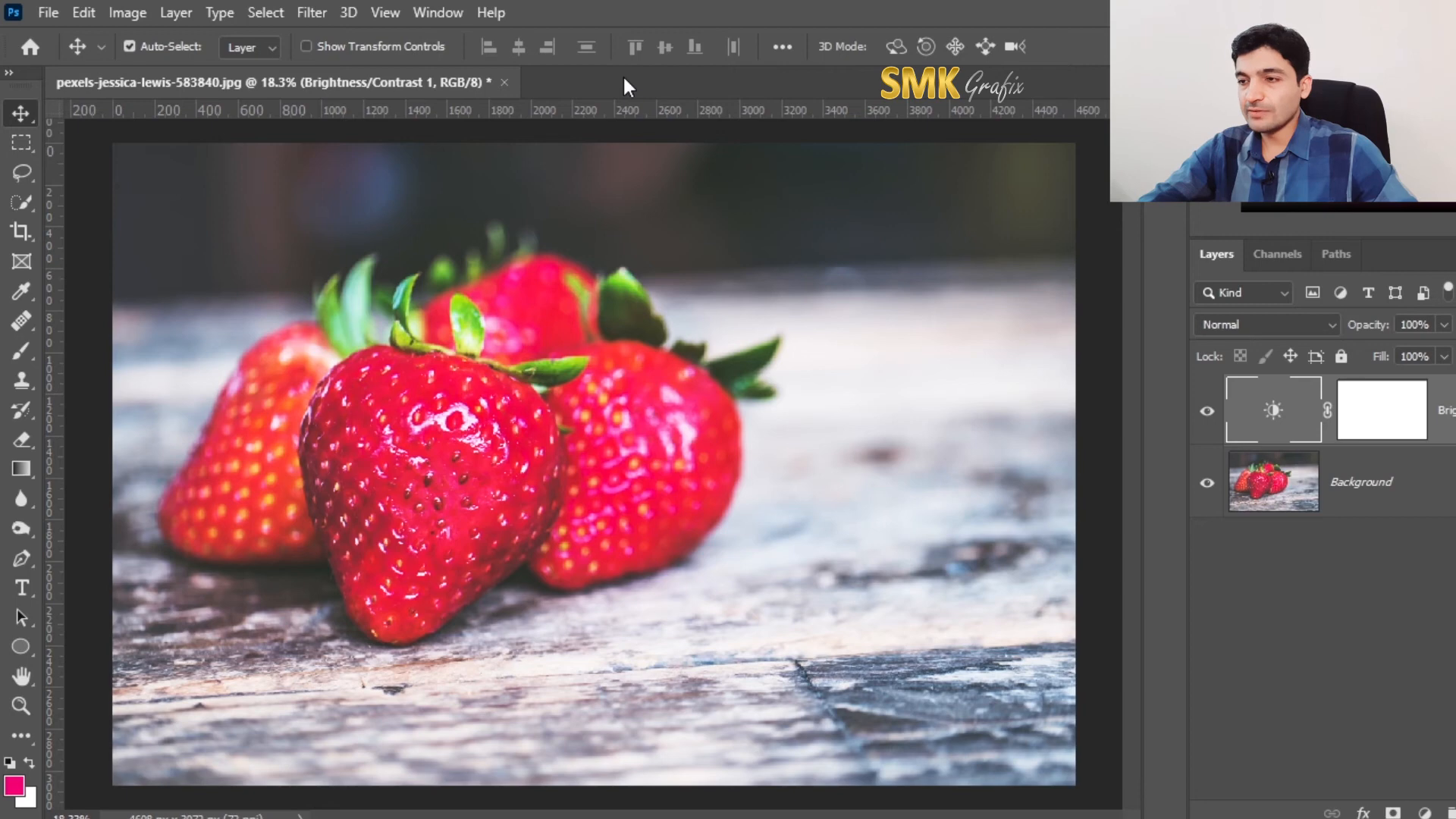
# Step: Switch to File Explorer and open the fruit photo ending in 1128678.jpg from the v13 folder in Photoshop
pyautogui.hotkey('alt', 'Tab')
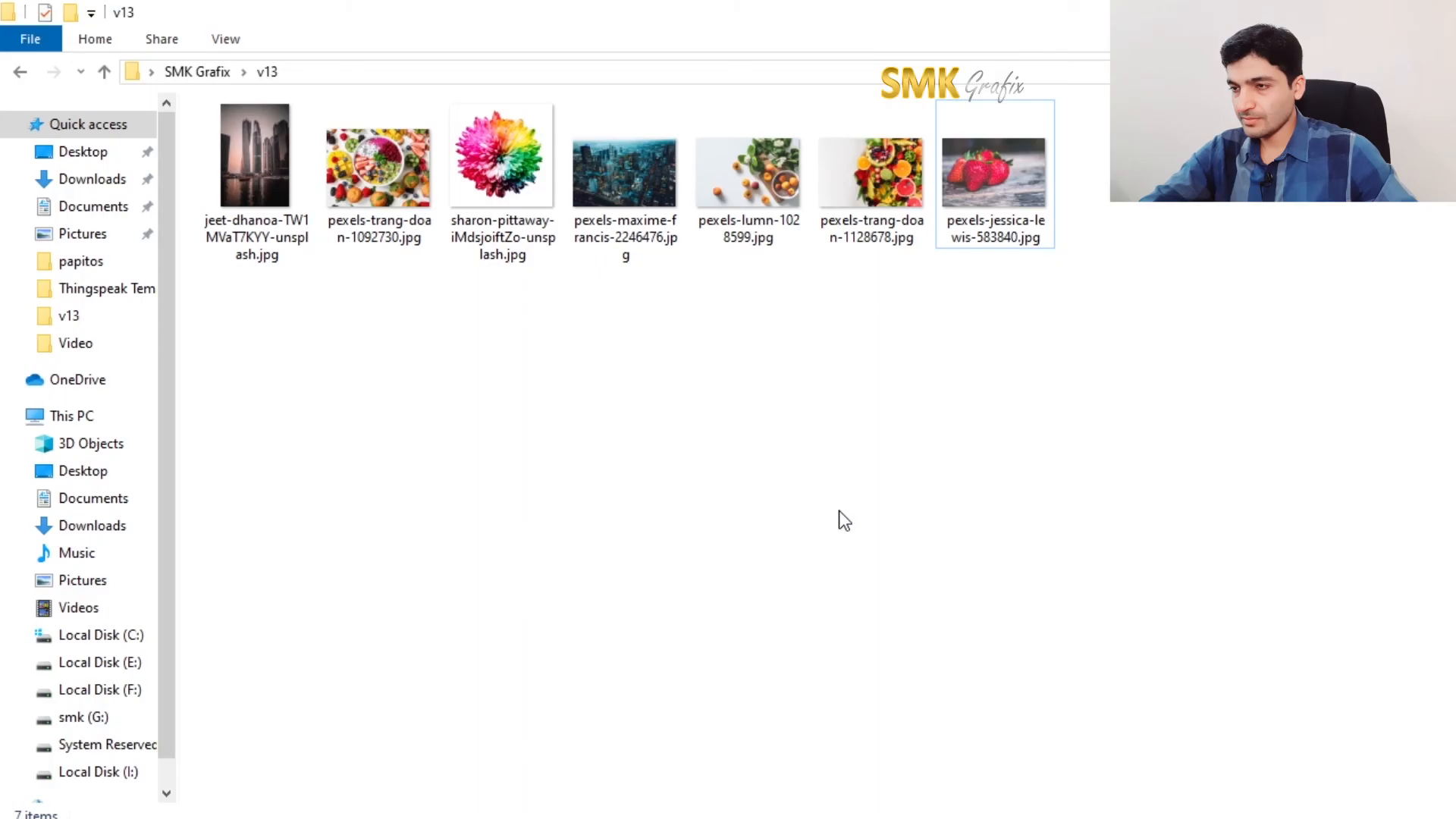
pyautogui.click(864, 202)
pyautogui.rightClick(863, 202)
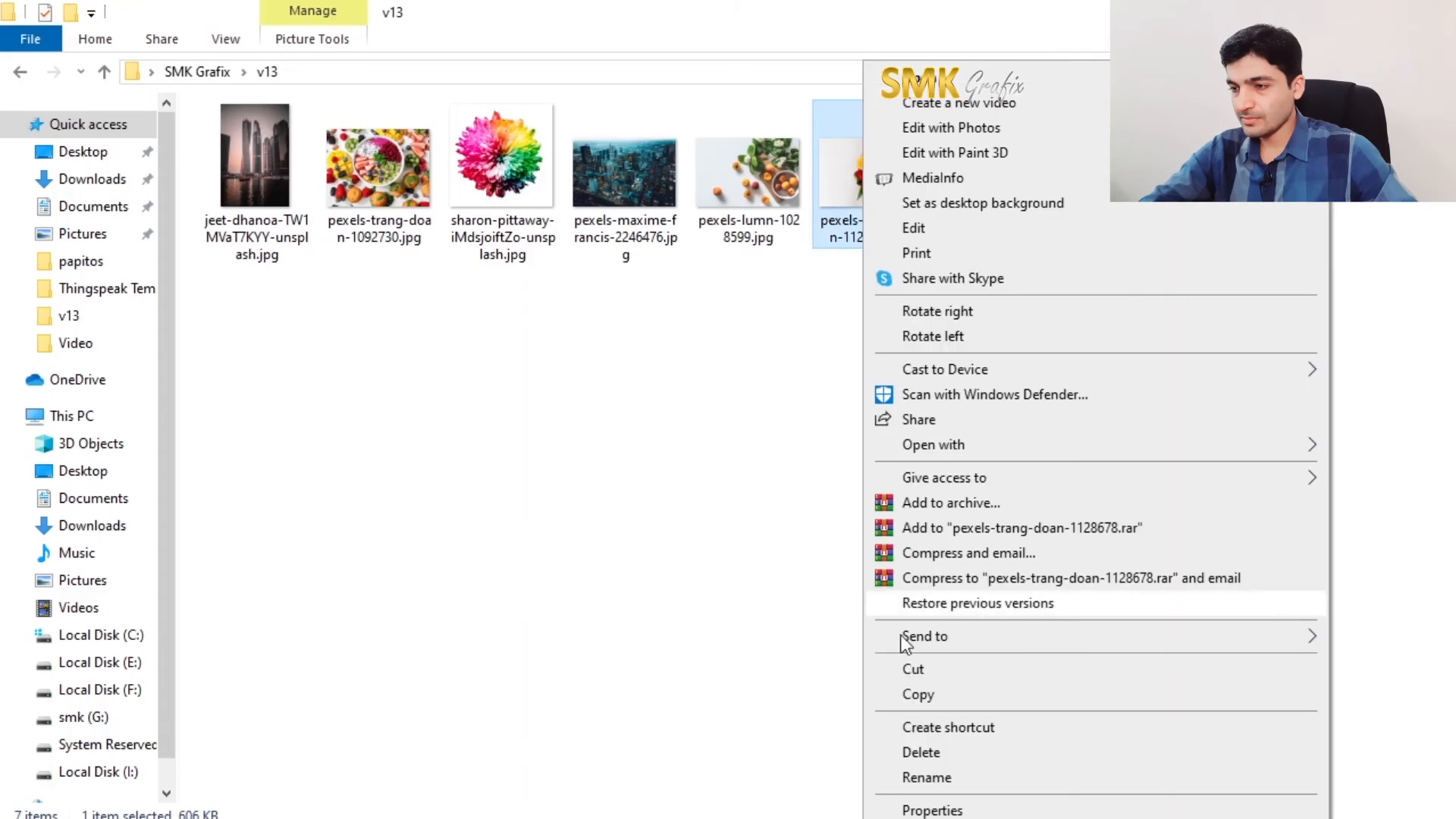
pyautogui.moveTo(913, 641)
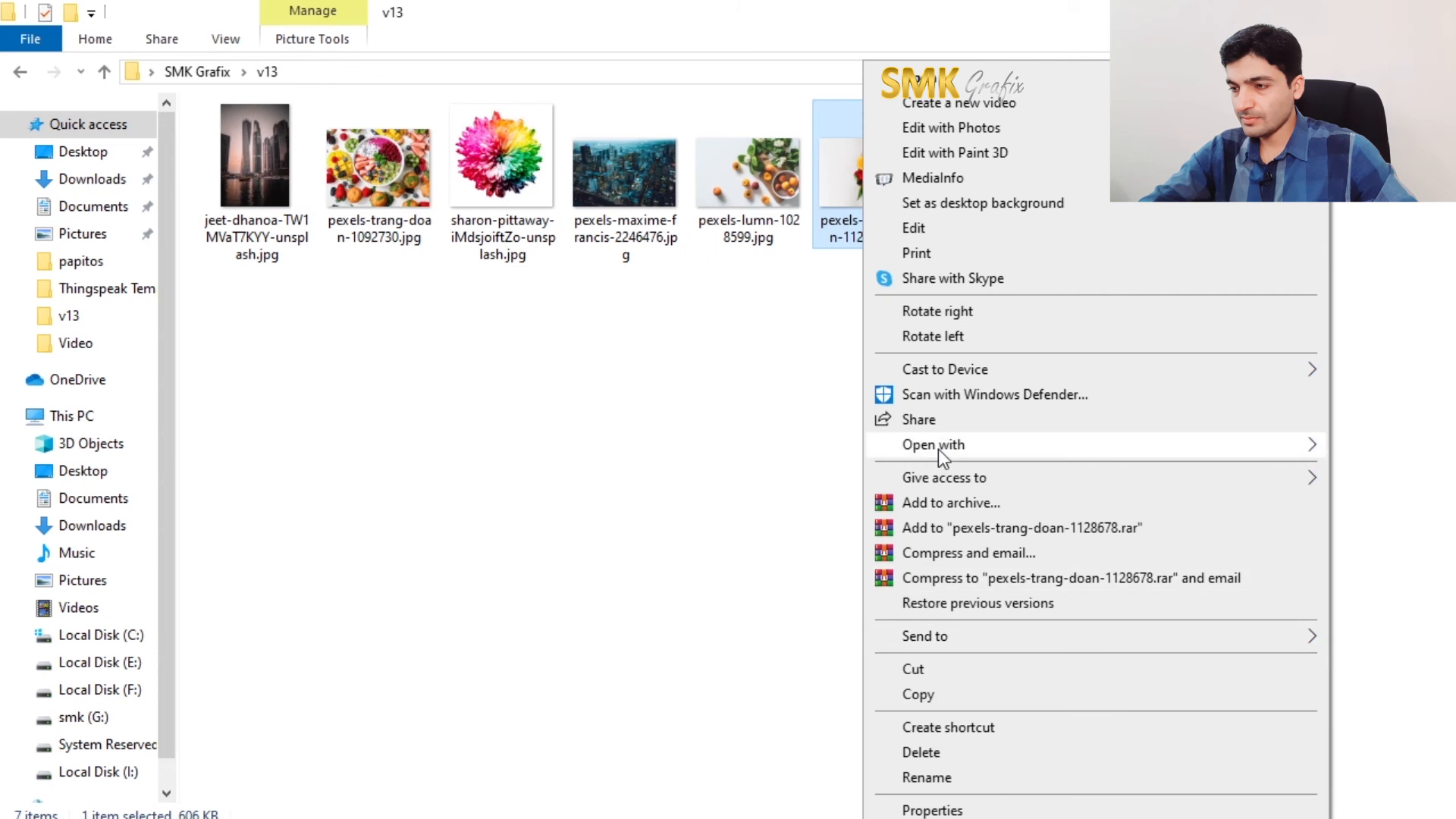
pyautogui.moveTo(939, 449)
pyautogui.click(672, 438)
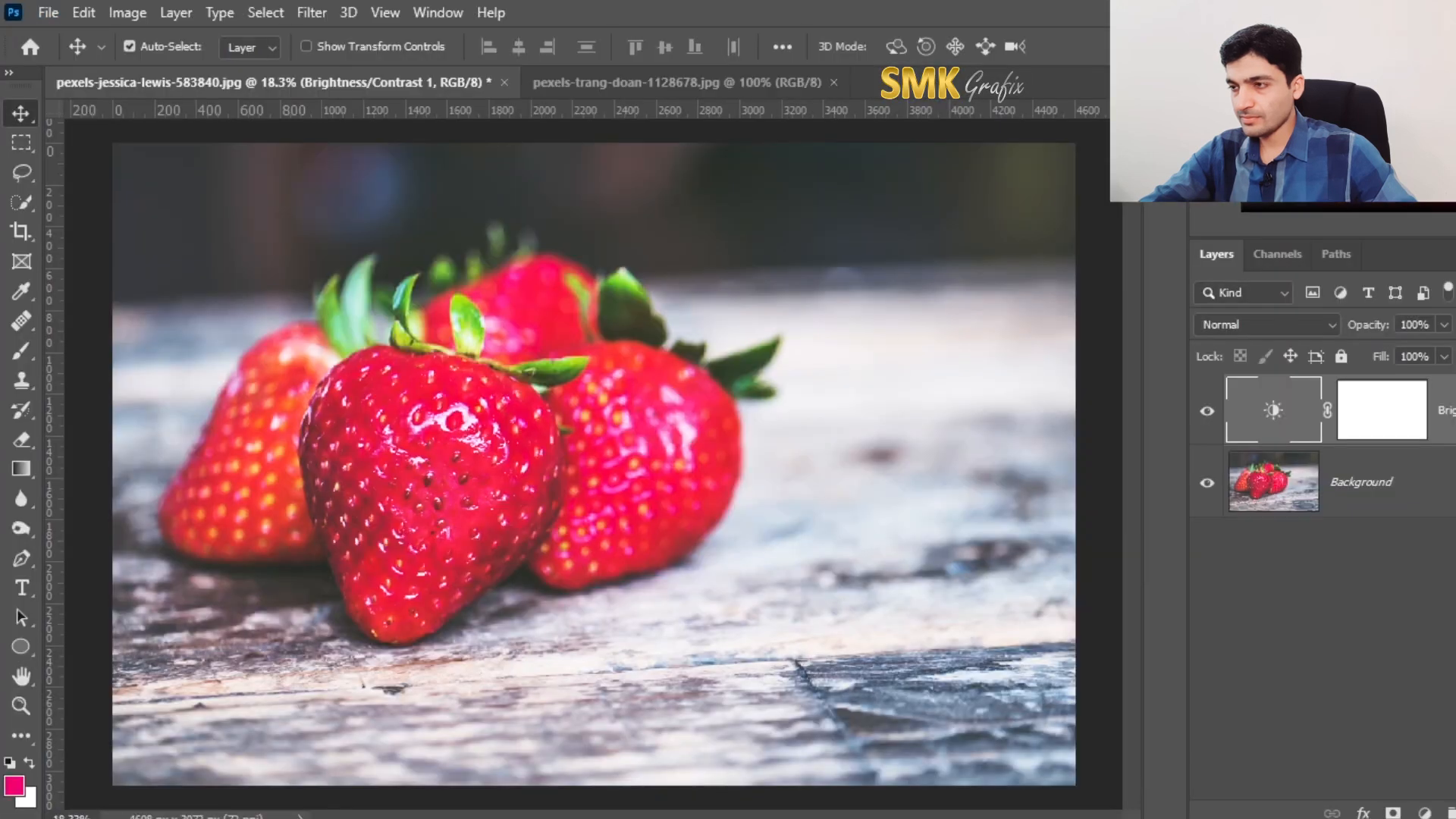
# Step: Place the colourful flower image from File Explorer's v13 folder on the fruit photo, scaled down within the blank upper-left area
pyautogui.hotkey('alt', 'Tab')
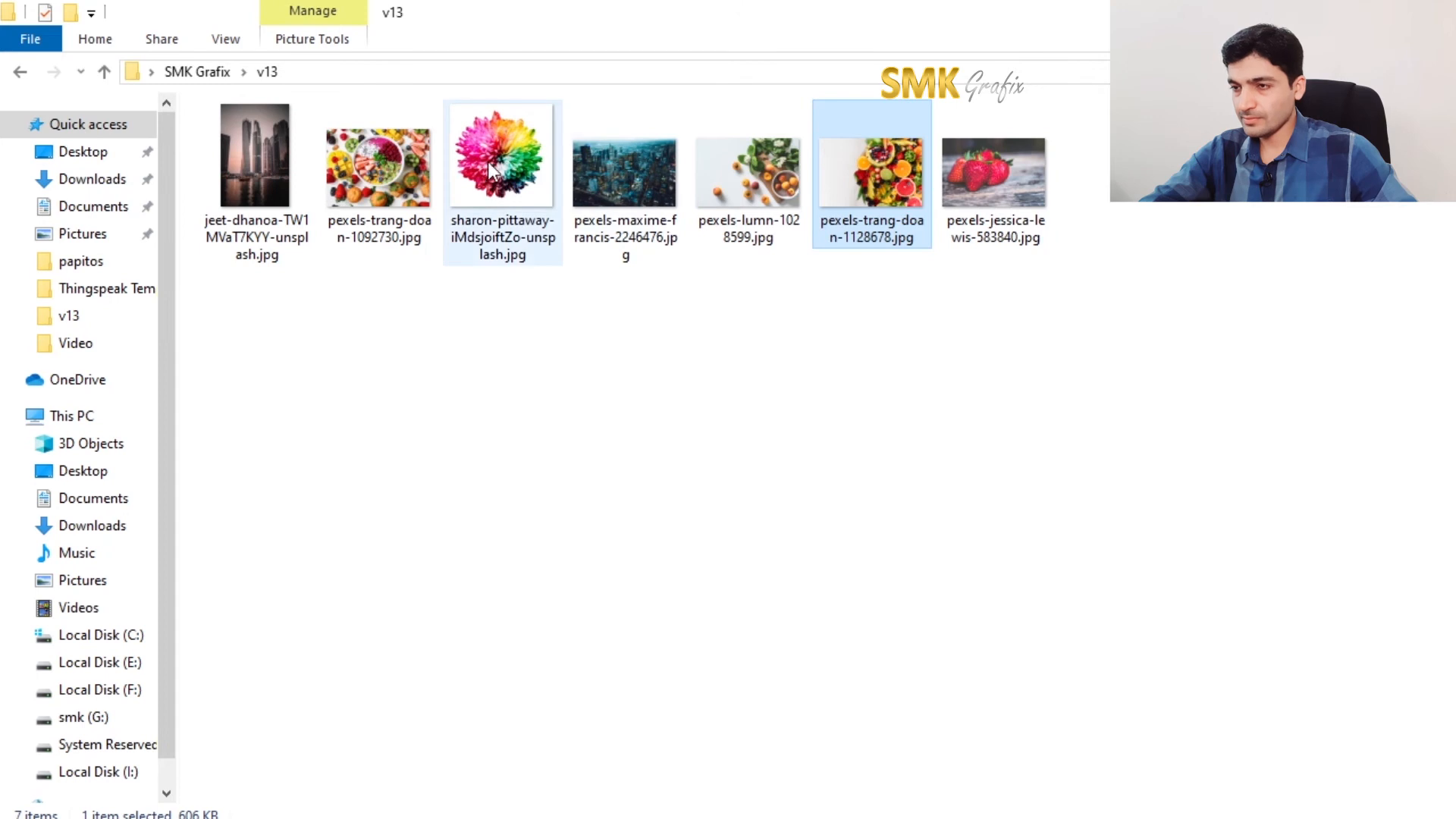
pyautogui.moveTo(503, 166); pyautogui.dragTo(675, 630)
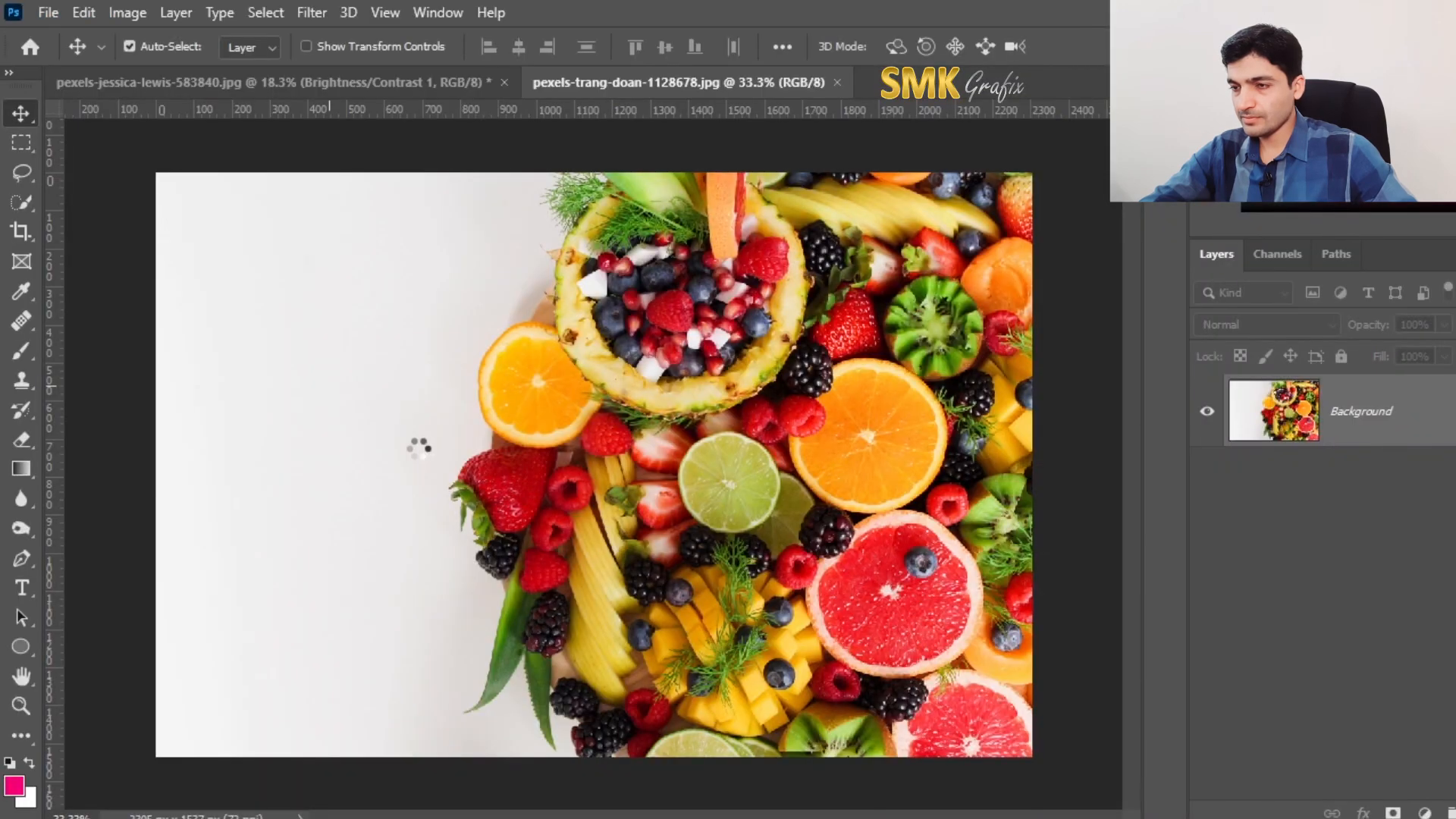
pyautogui.moveTo(882, 179); pyautogui.dragTo(641, 411)
pyautogui.moveTo(449, 484); pyautogui.dragTo(341, 281)
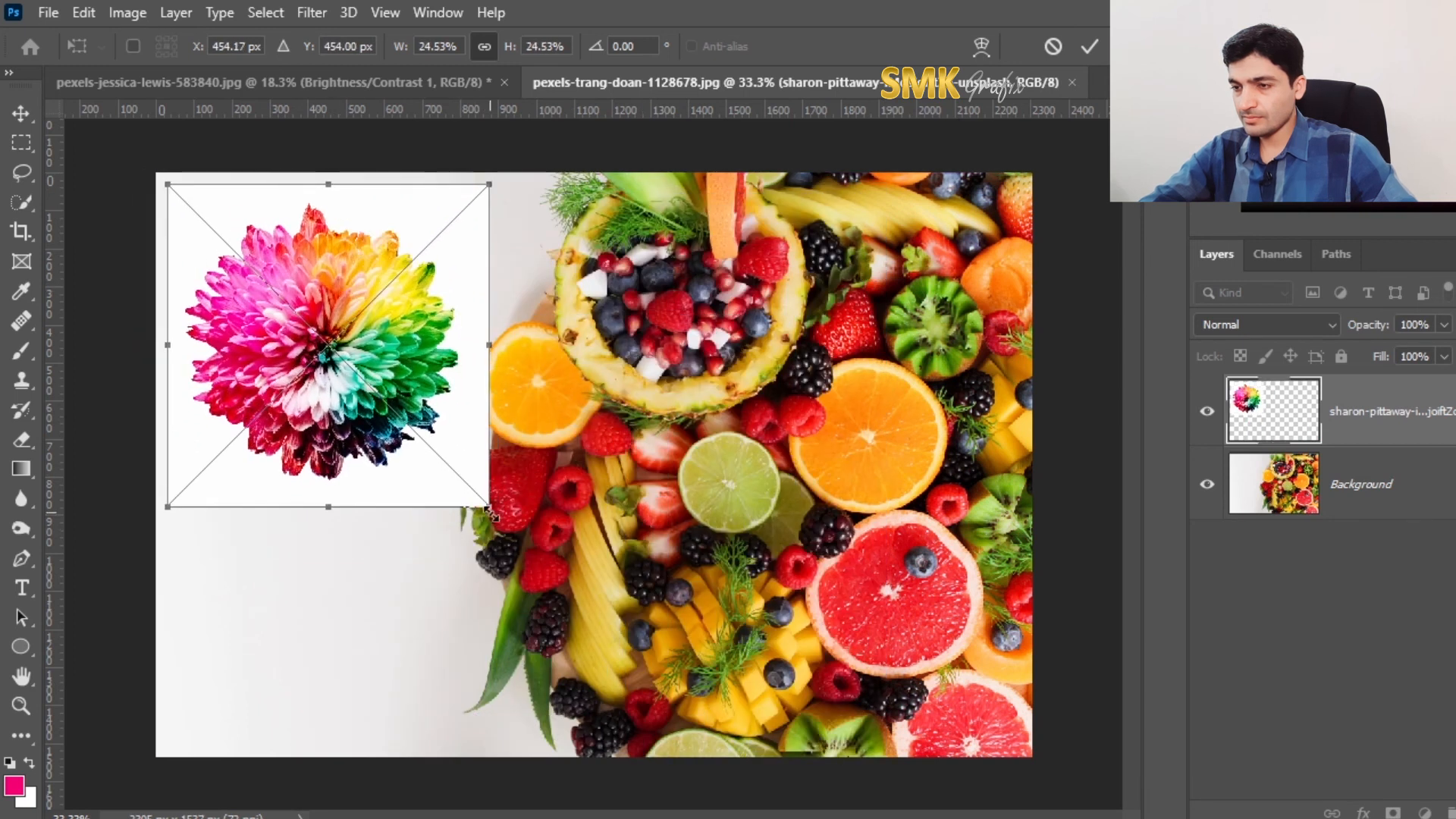
pyautogui.moveTo(490, 507); pyautogui.dragTo(413, 430)
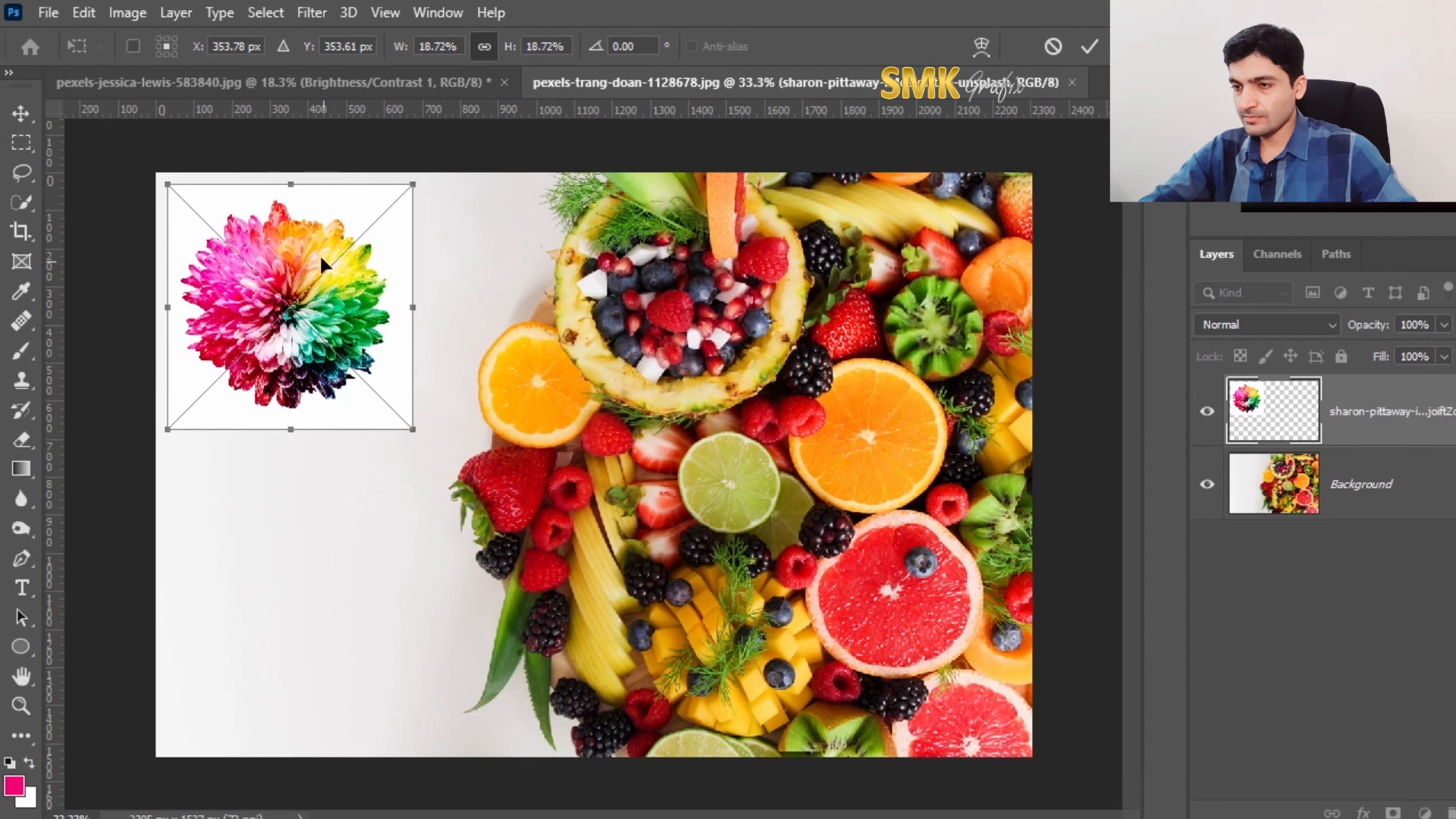
pyautogui.moveTo(312, 247); pyautogui.dragTo(333, 258)
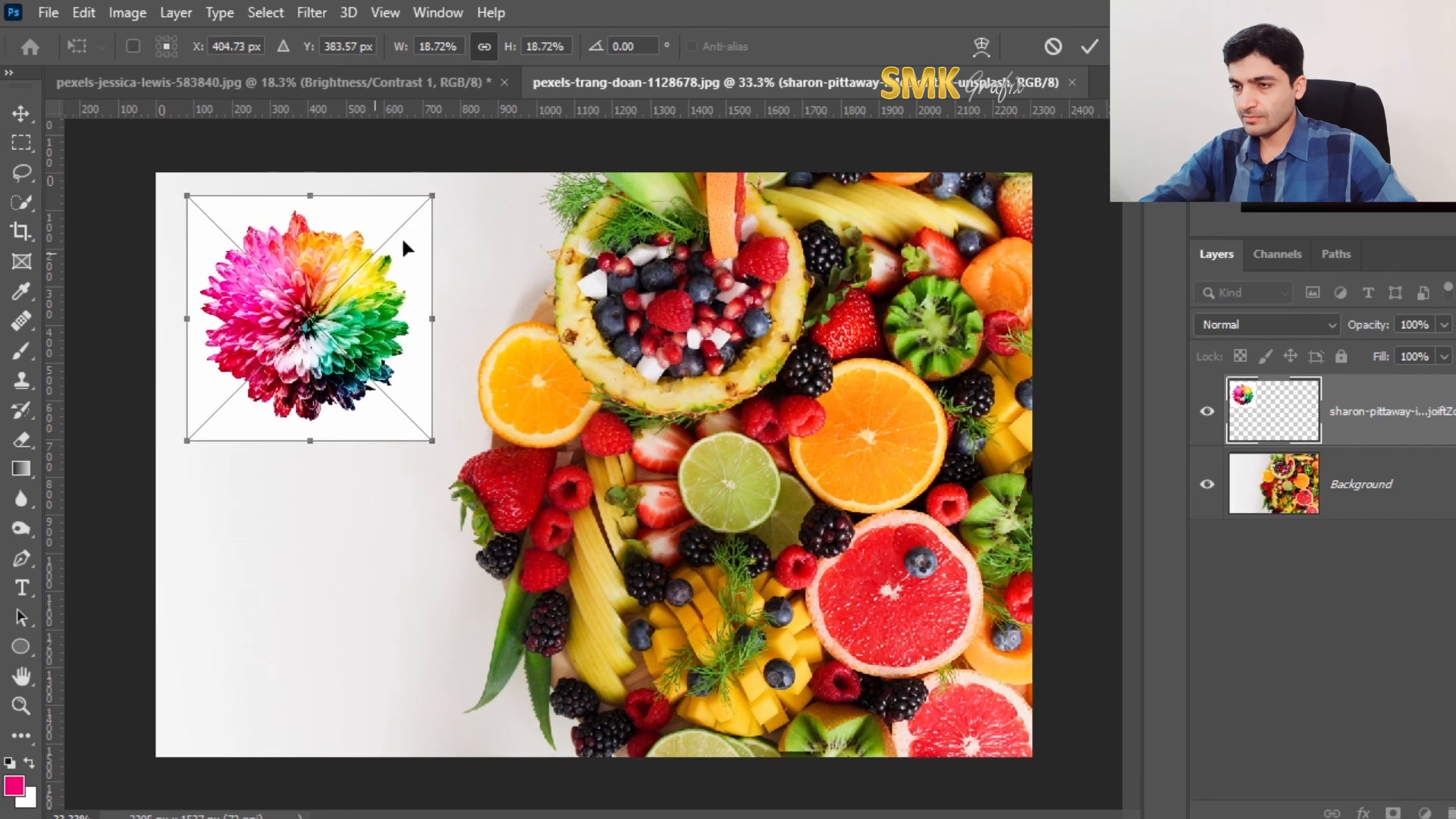
pyautogui.moveTo(431, 195); pyautogui.dragTo(448, 190)
pyautogui.moveTo(329, 214); pyautogui.dragTo(329, 220)
pyautogui.click(1089, 49)
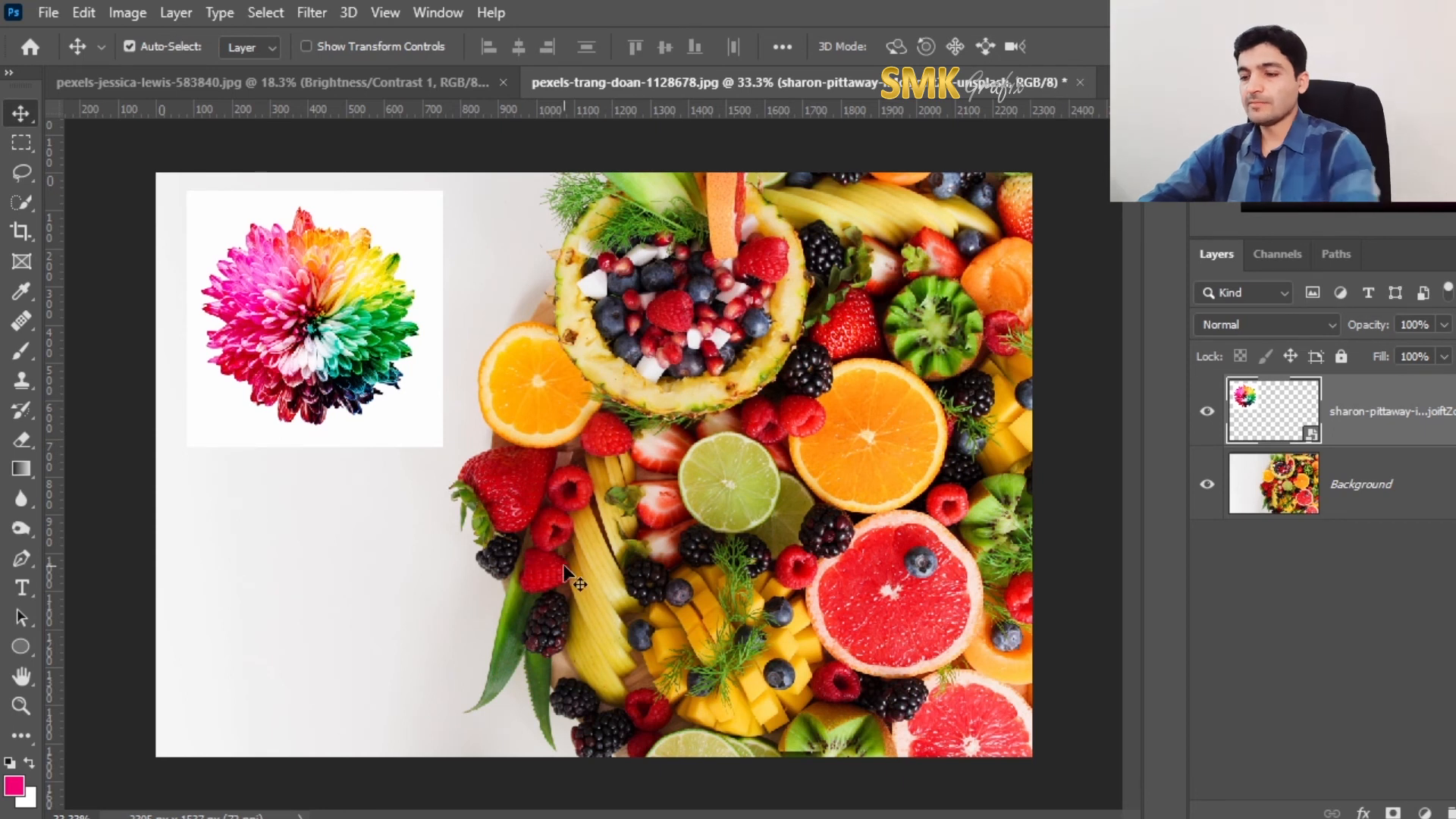
pyautogui.scroll(1, 505, 578)
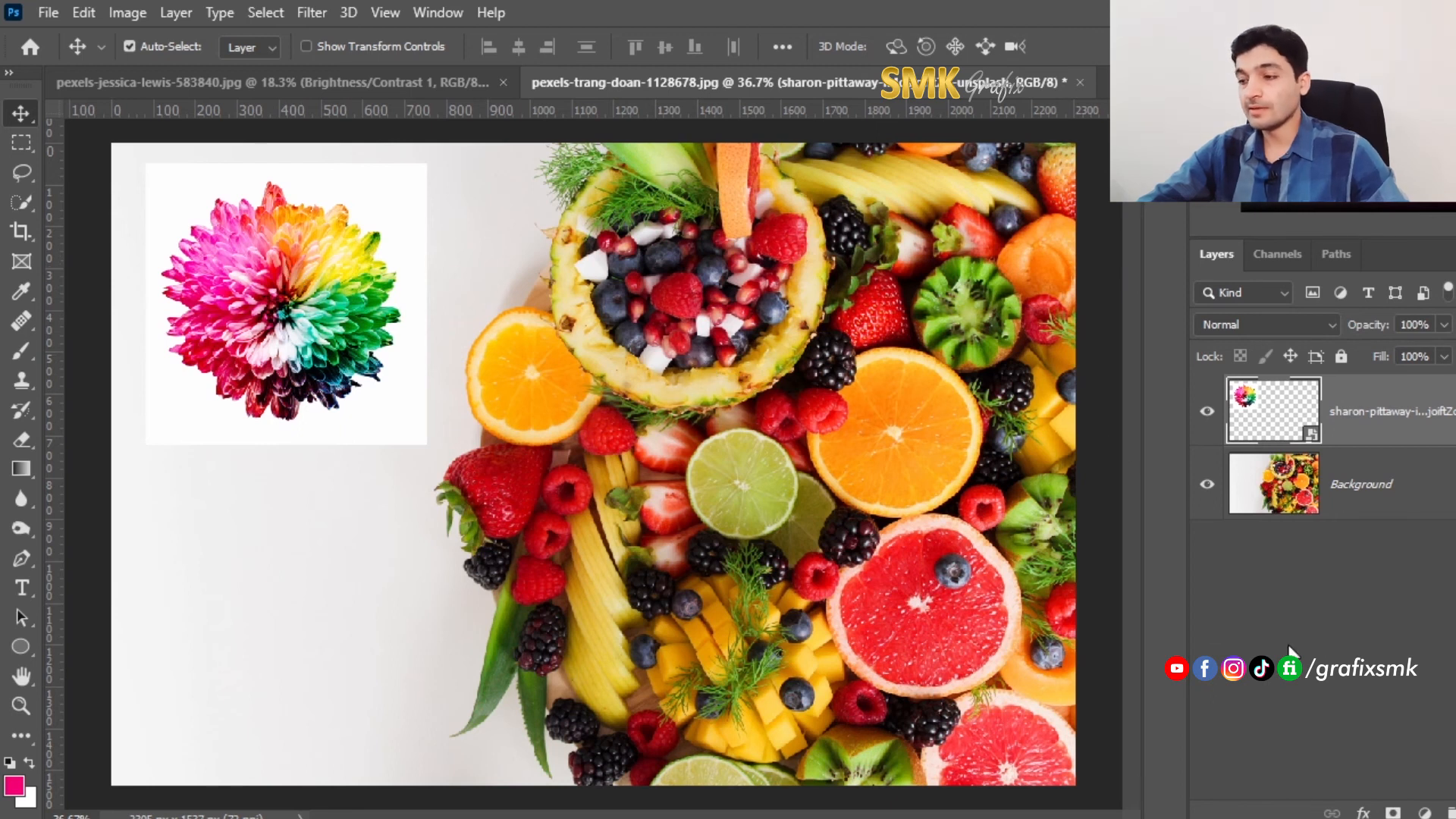
# Step: Add a Vibrance adjustment layer above the flower layer with Vibrance +100 and Saturation +77
pyautogui.click(1425, 813)
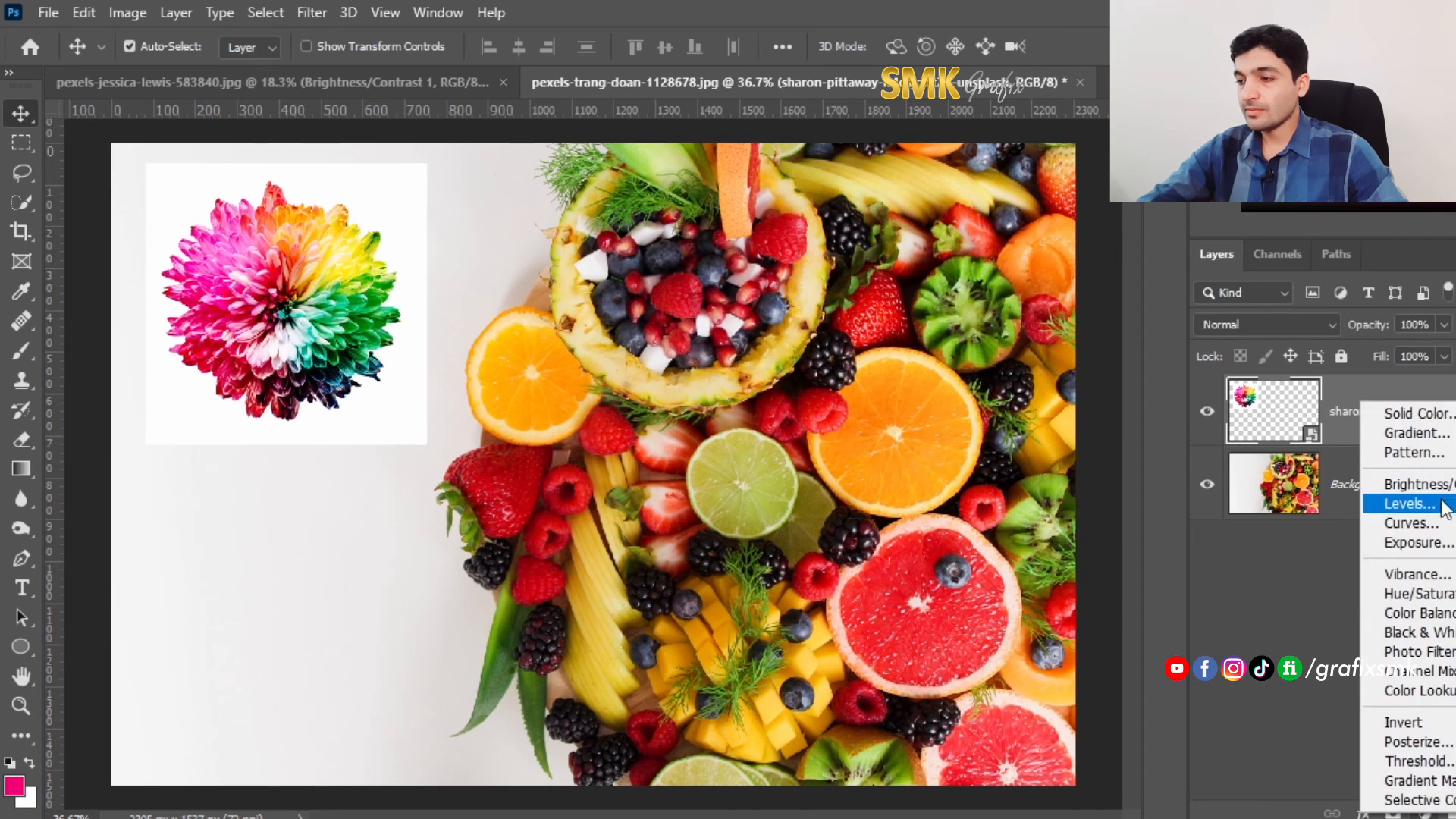
pyautogui.click(1434, 581)
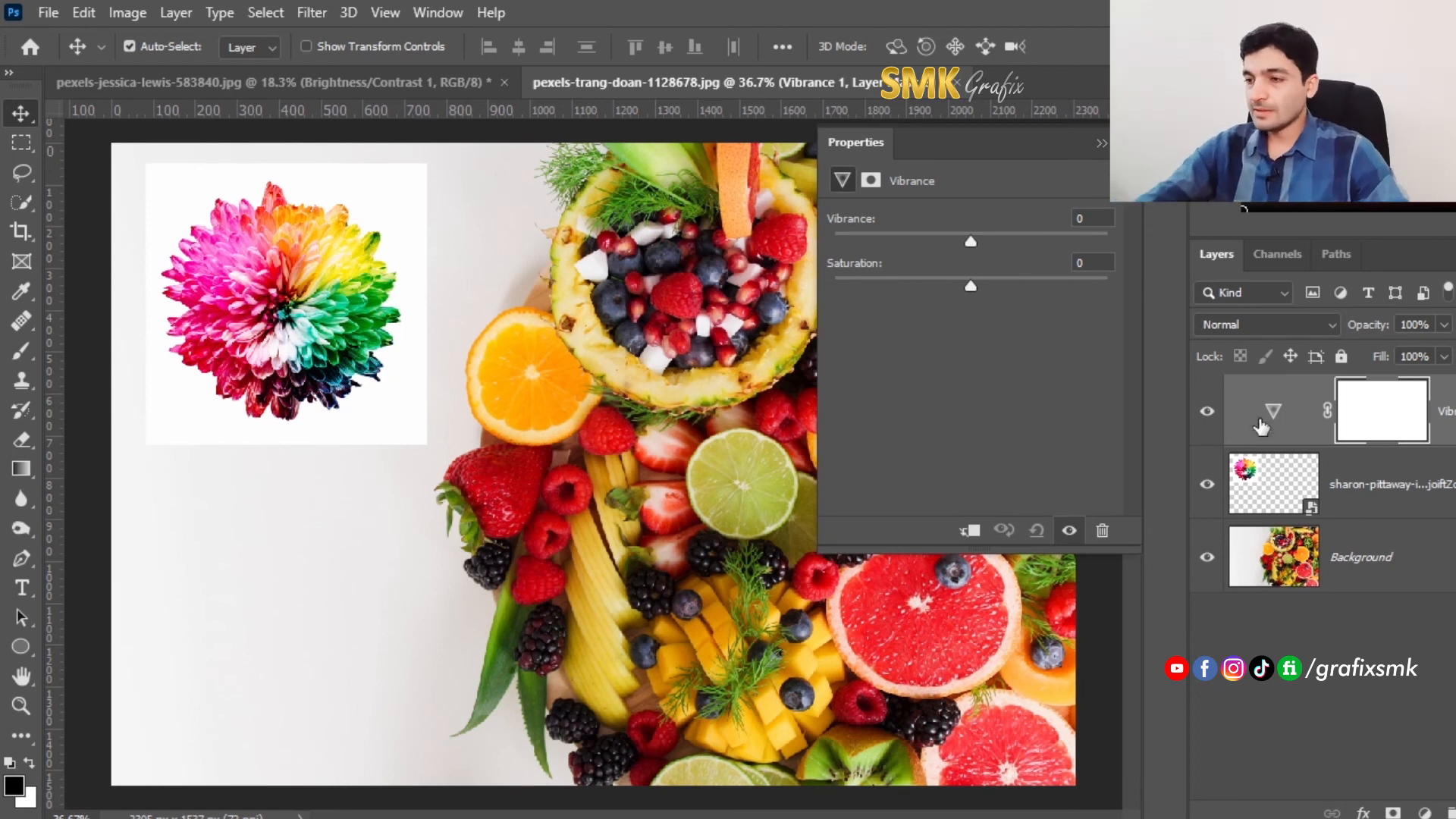
pyautogui.moveTo(971, 244)
pyautogui.mouseDown()
pyautogui.moveTo(1048, 242)
pyautogui.moveTo(974, 248)
pyautogui.mouseUp()
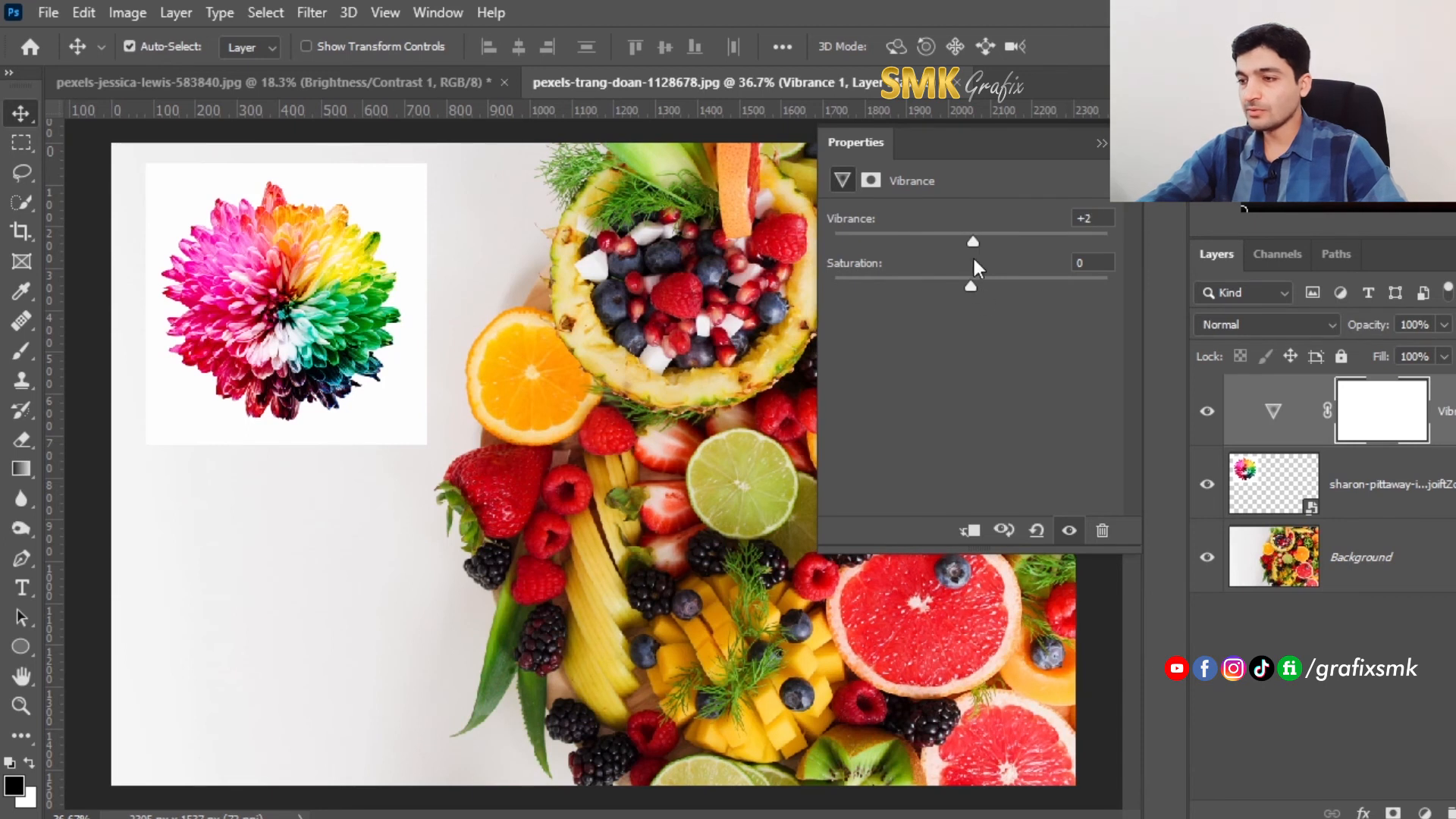
pyautogui.moveTo(973, 243); pyautogui.dragTo(1058, 240)
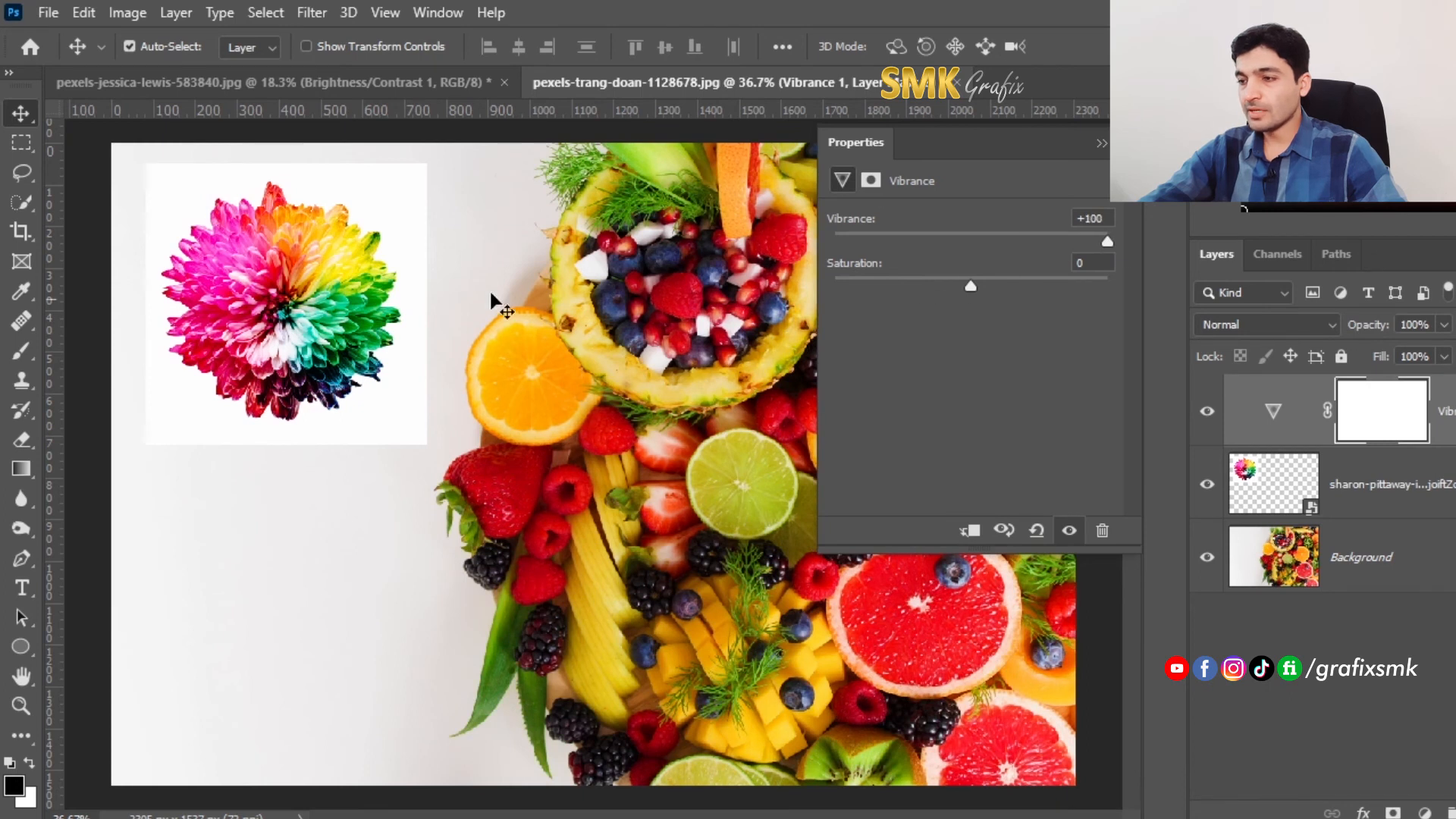
pyautogui.moveTo(984, 295); pyautogui.dragTo(1077, 293)
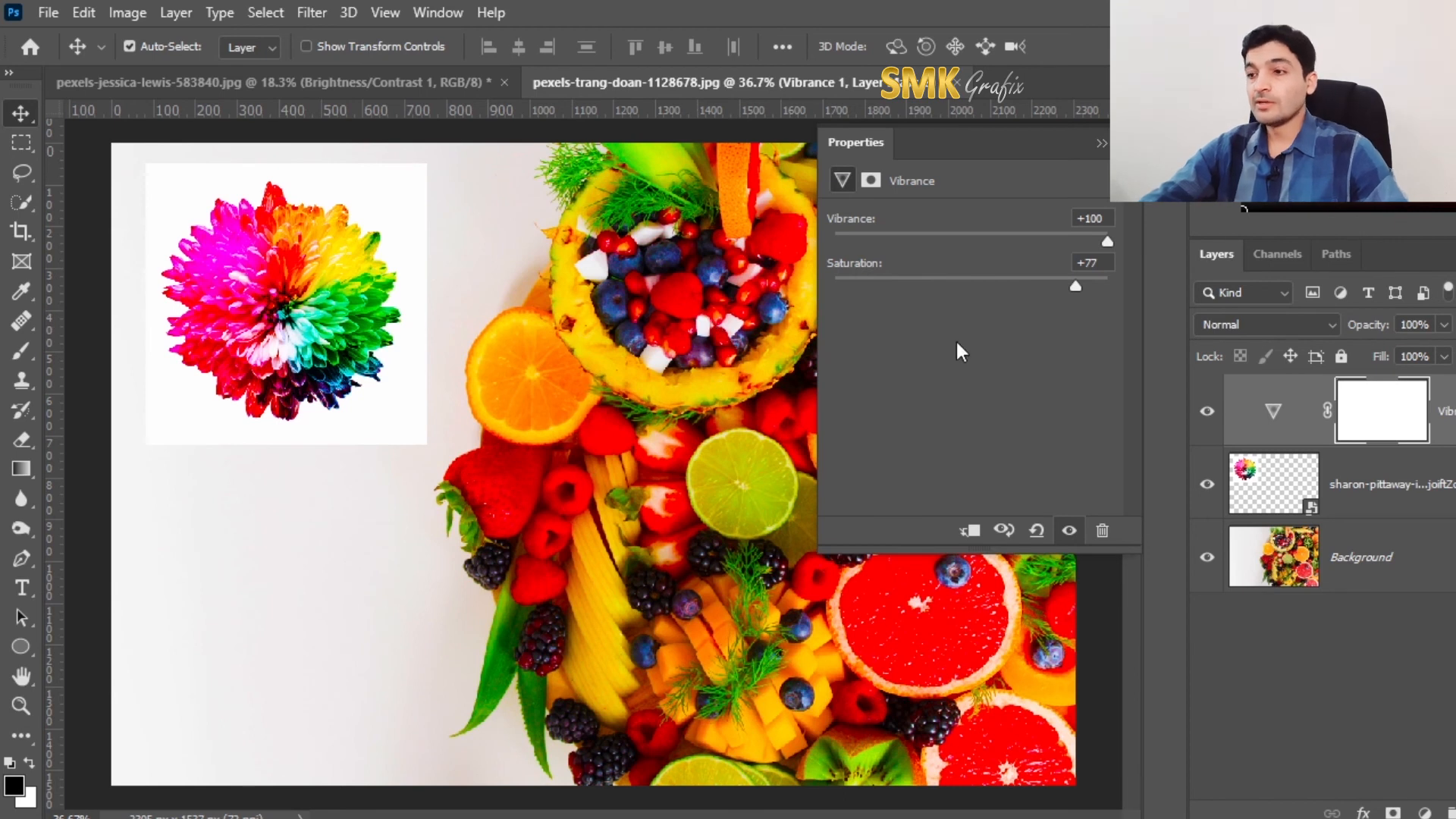
# Step: Clip the Vibrance adjustment to the flower layer and return its Vibrance and Saturation to 0
pyautogui.click(969, 533)
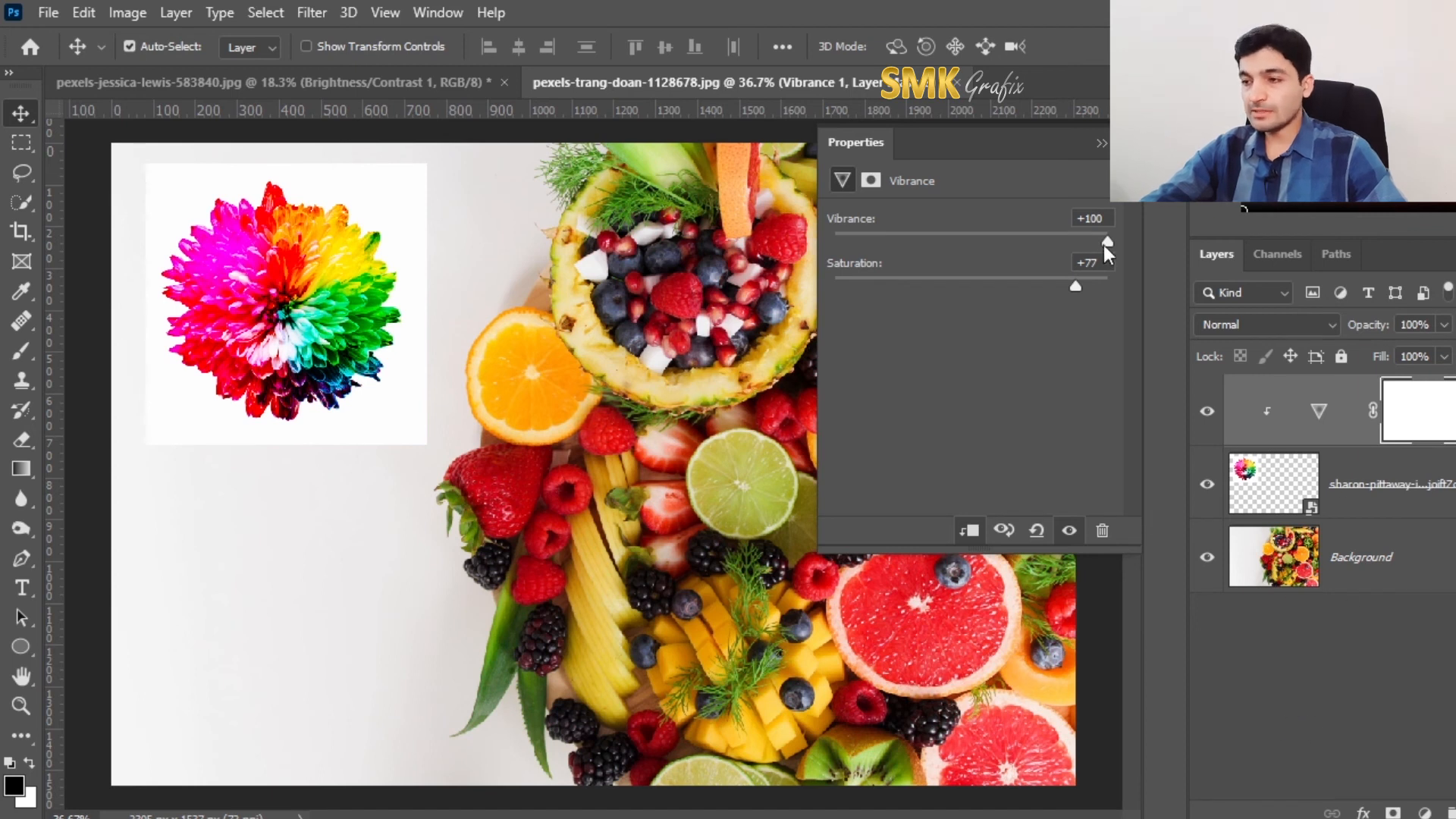
pyautogui.moveTo(1058, 240); pyautogui.dragTo(980, 244)
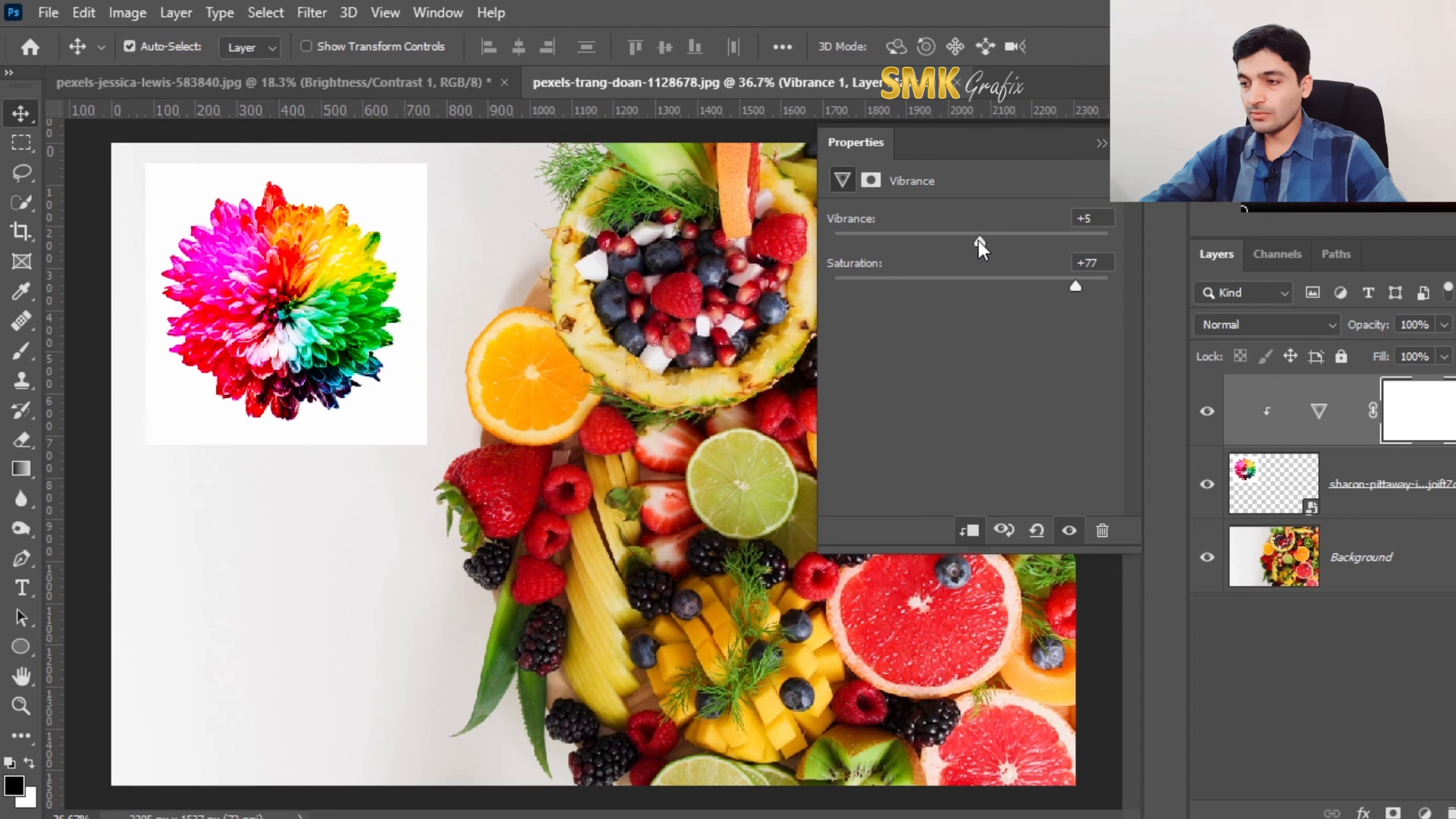
pyautogui.moveTo(1070, 286); pyautogui.dragTo(950, 287)
pyautogui.moveTo(971, 280)
pyautogui.mouseDown()
pyautogui.moveTo(985, 281)
pyautogui.moveTo(973, 243)
pyautogui.moveTo(971, 284)
pyautogui.mouseUp()
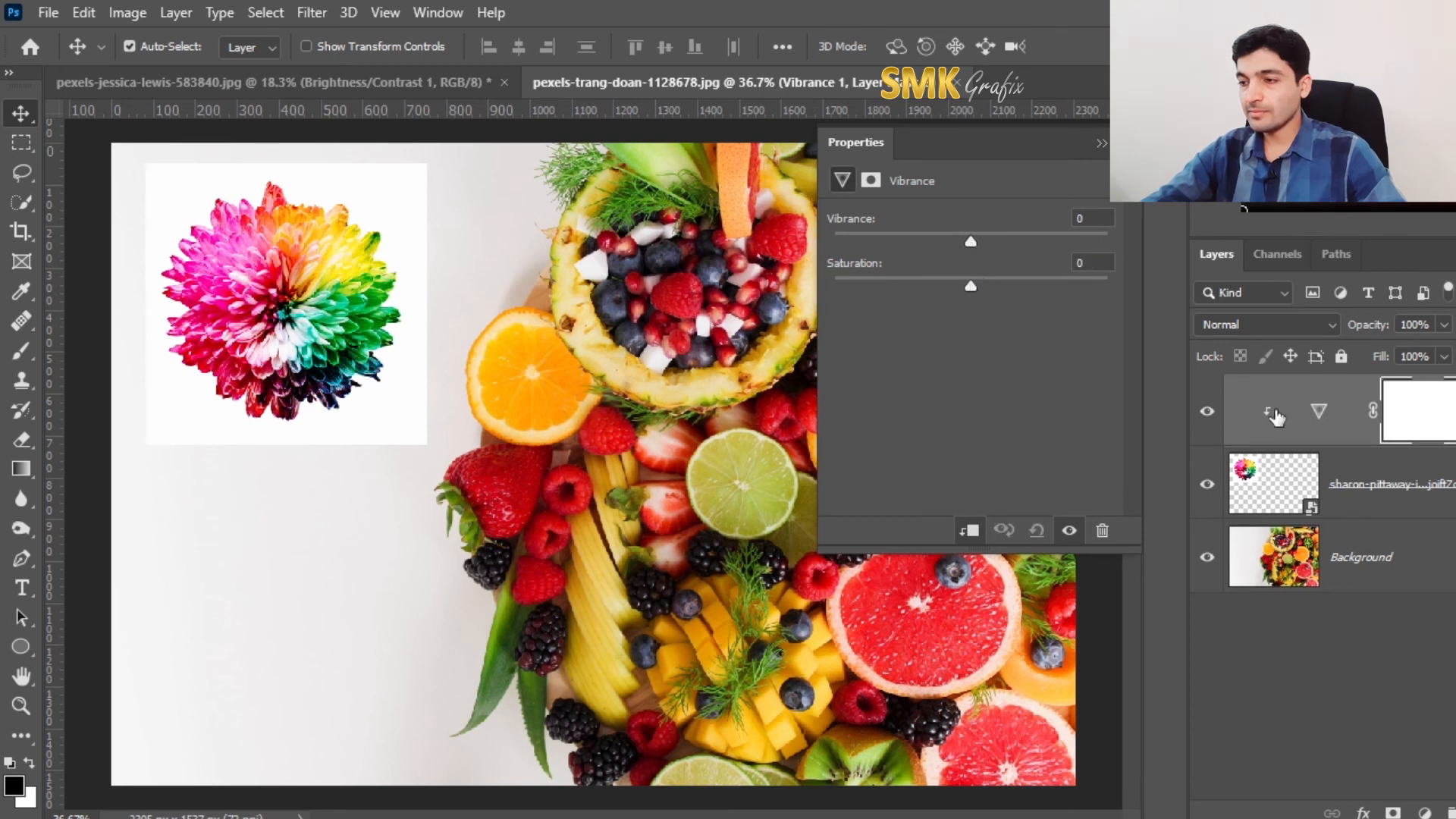
# Step: Toggle the Vibrance layer's clipping to the flower layer off, on and off again, setting Vibrance to +2
pyautogui.click(967, 533)
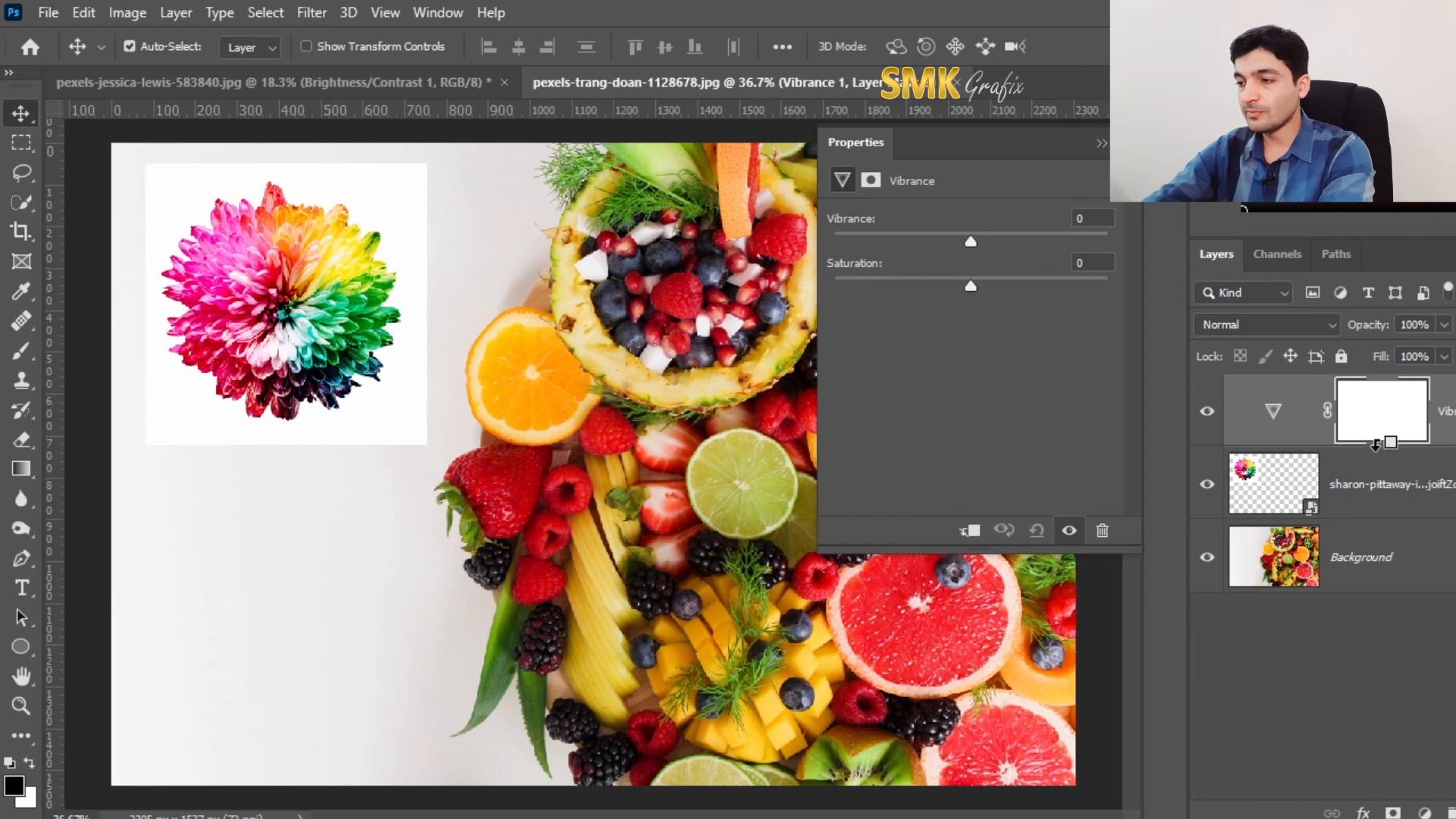
pyautogui.keyDown('alt'); pyautogui.click(1290, 442); pyautogui.keyUp('alt')
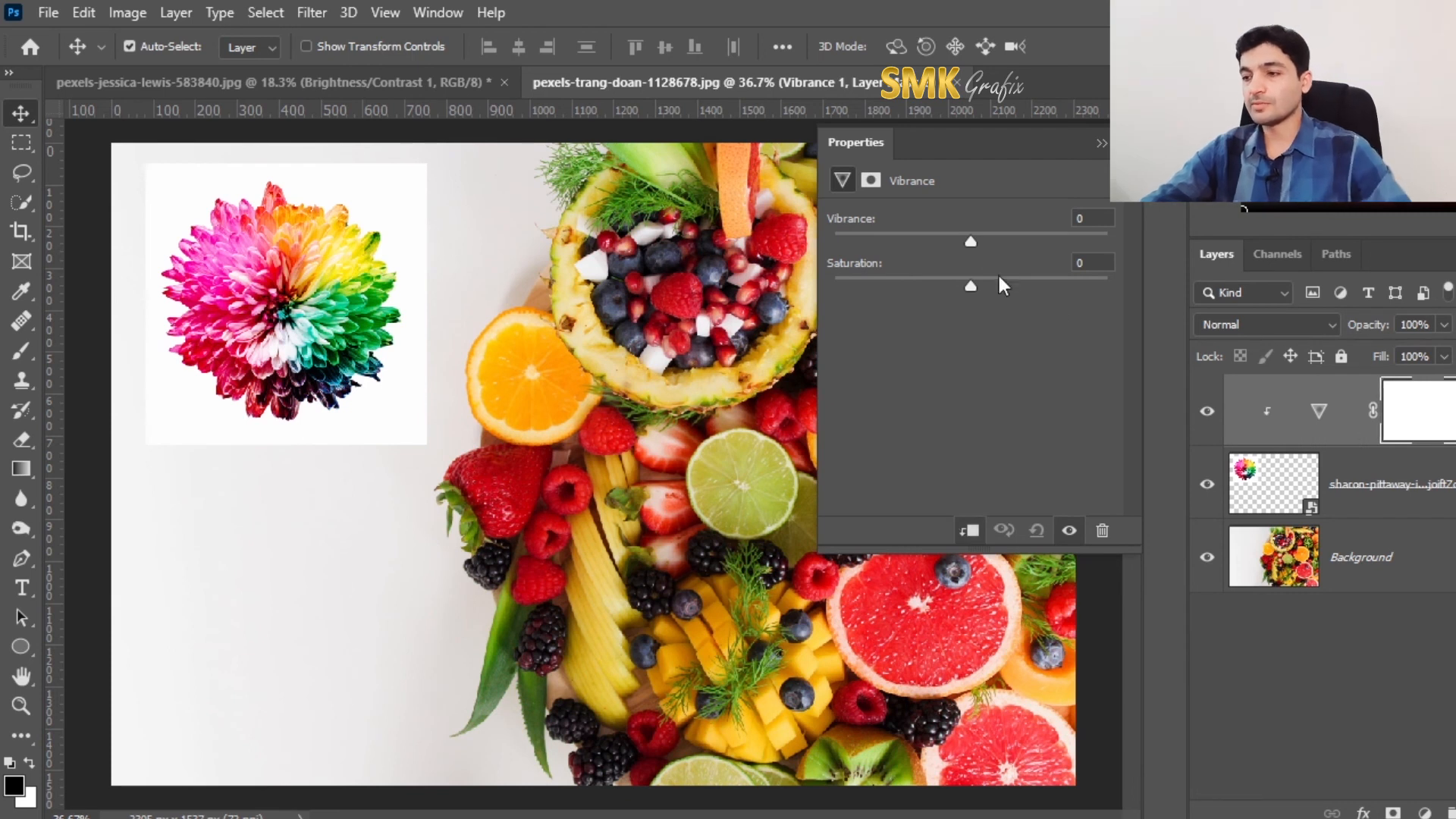
pyautogui.moveTo(973, 244)
pyautogui.mouseDown()
pyautogui.moveTo(1024, 244)
pyautogui.moveTo(880, 250)
pyautogui.moveTo(1032, 254)
pyautogui.moveTo(984, 251)
pyautogui.mouseUp()
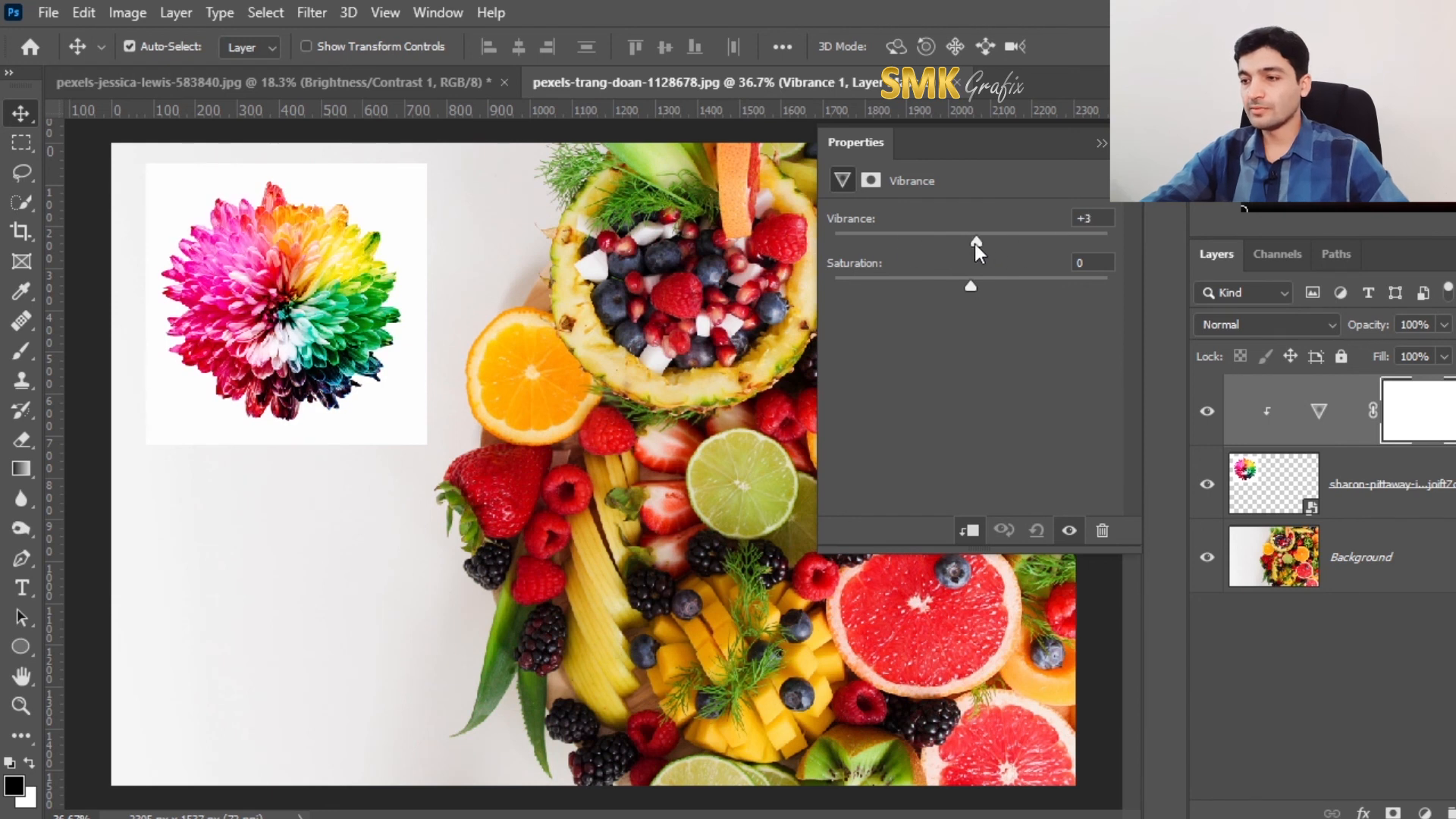
pyautogui.click(969, 530)
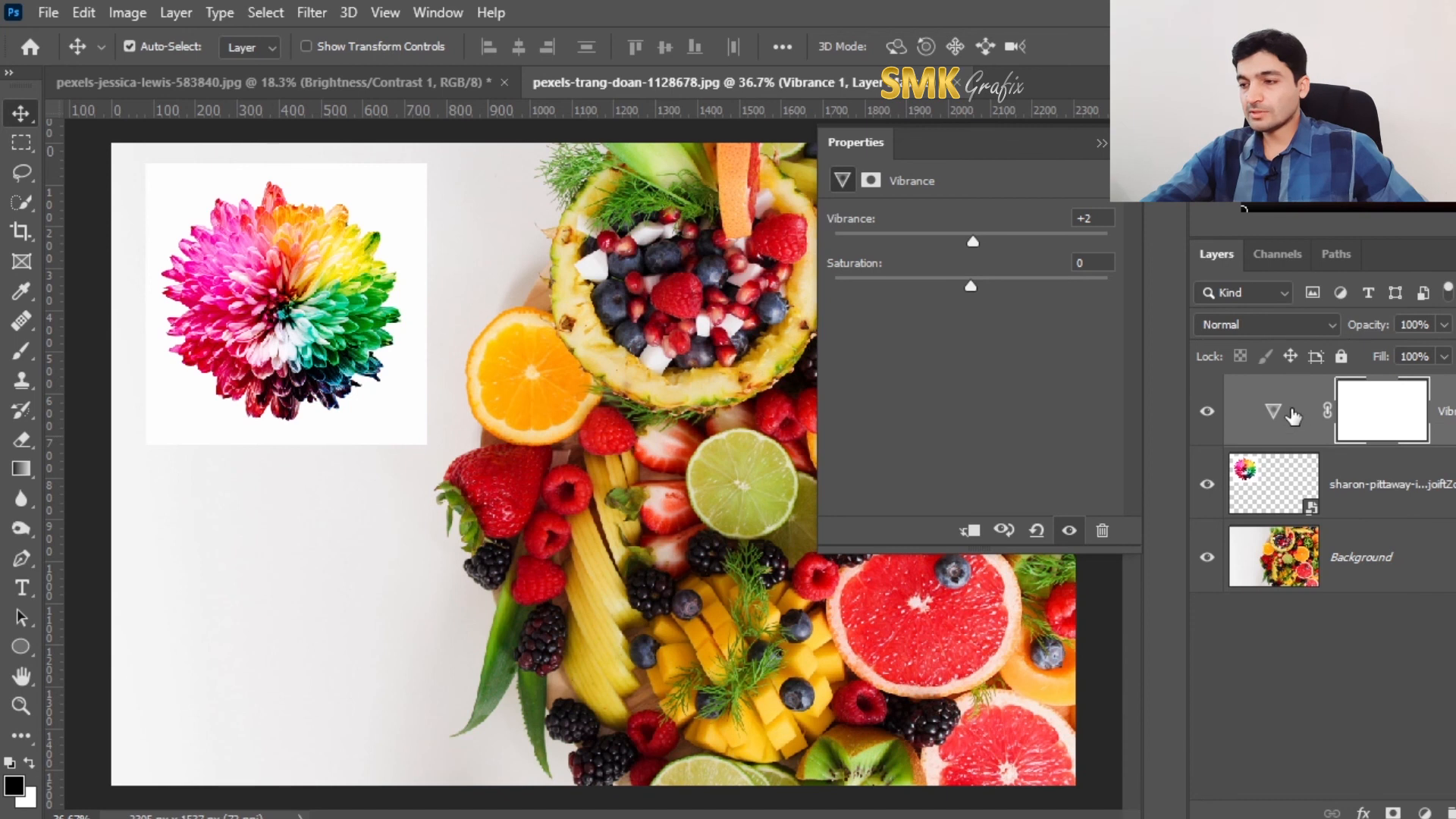
# Step: Move the Vibrance adjustment layer between the flower layer and the Background, and set Vibrance to +13 and Saturation to +6
pyautogui.moveTo(1274, 411); pyautogui.dragTo(1301, 529)
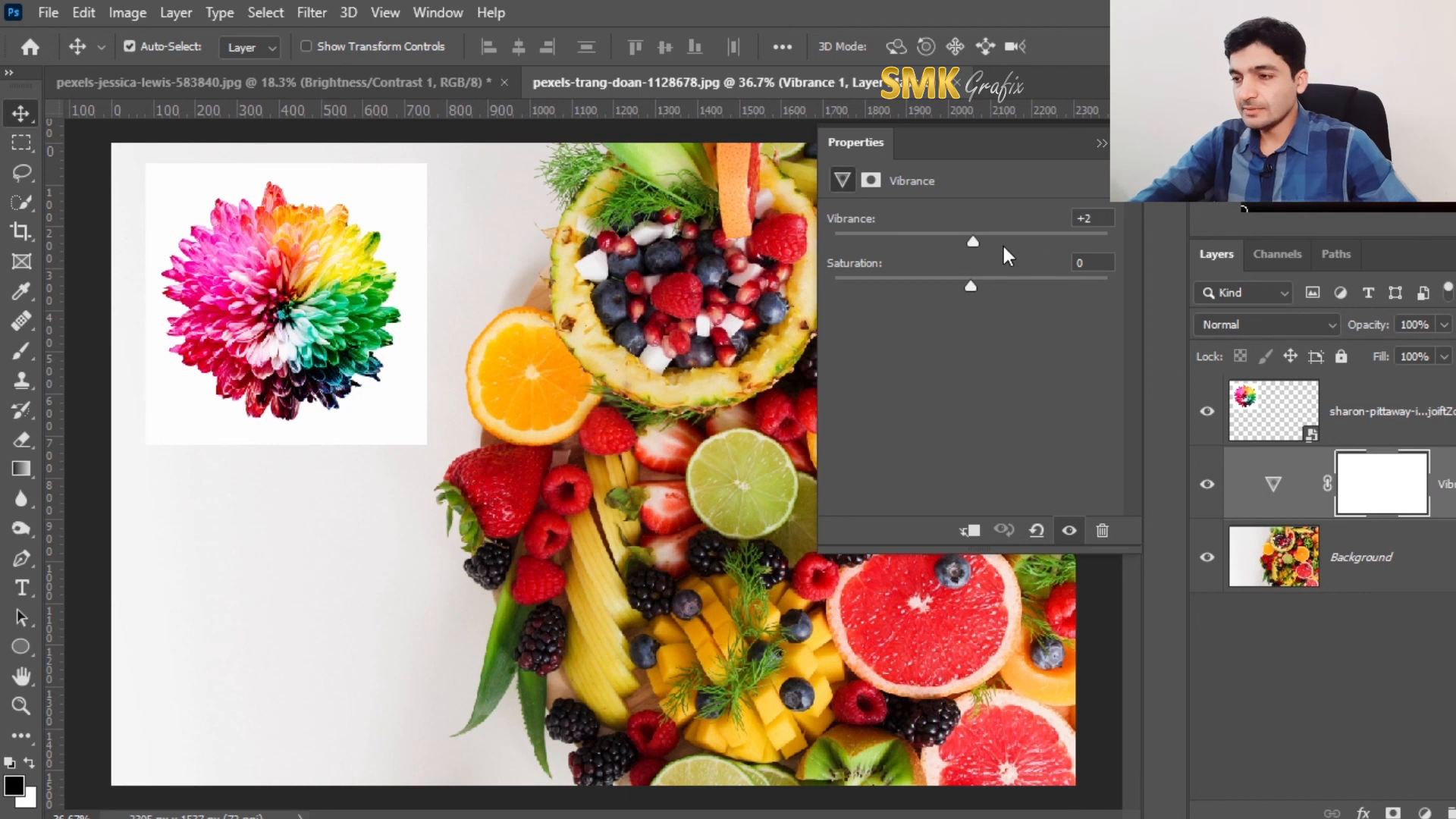
pyautogui.moveTo(1027, 251)
pyautogui.mouseDown()
pyautogui.moveTo(1069, 247)
pyautogui.moveTo(879, 241)
pyautogui.moveTo(1051, 242)
pyautogui.mouseUp()
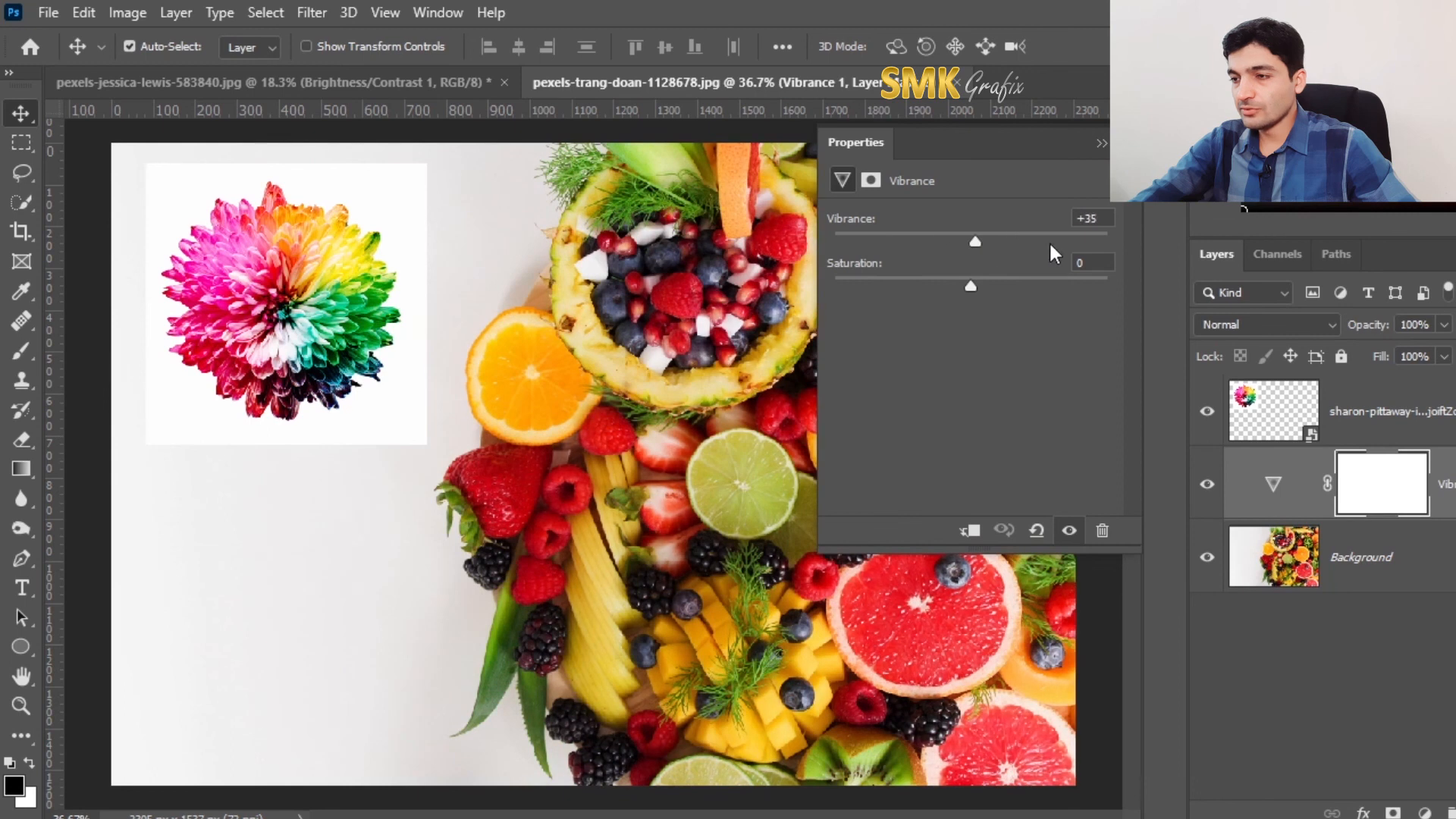
pyautogui.moveTo(918, 237); pyautogui.dragTo(894, 241)
pyautogui.moveTo(970, 286)
pyautogui.mouseDown()
pyautogui.moveTo(1052, 286)
pyautogui.moveTo(859, 271)
pyautogui.moveTo(988, 282)
pyautogui.mouseUp()
pyautogui.moveTo(893, 243); pyautogui.dragTo(992, 253)
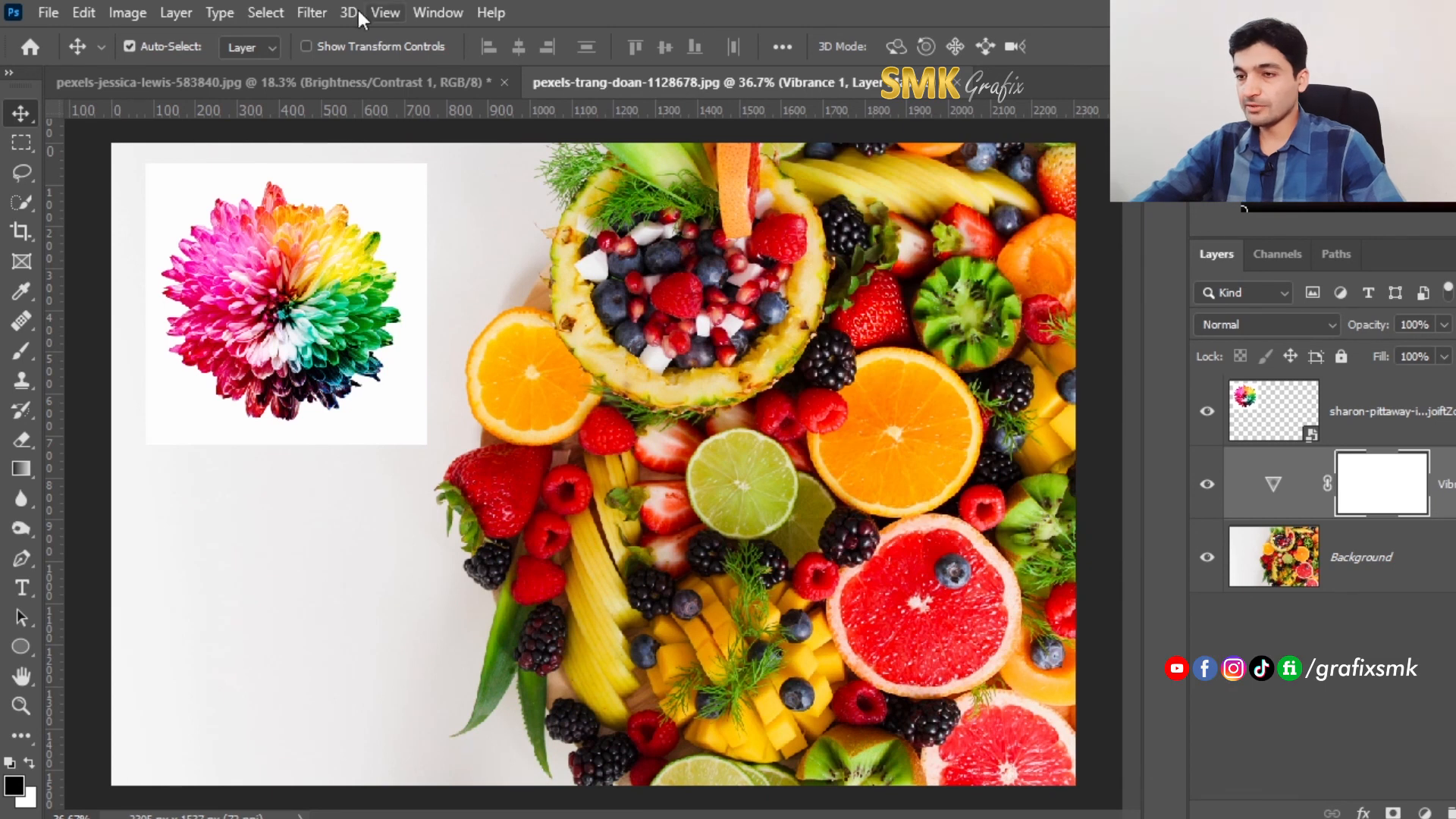
# Step: Save the layered document in Photoshop format as fruits in the v13 folder with Maximize Compatibility on
pyautogui.click(48, 16)
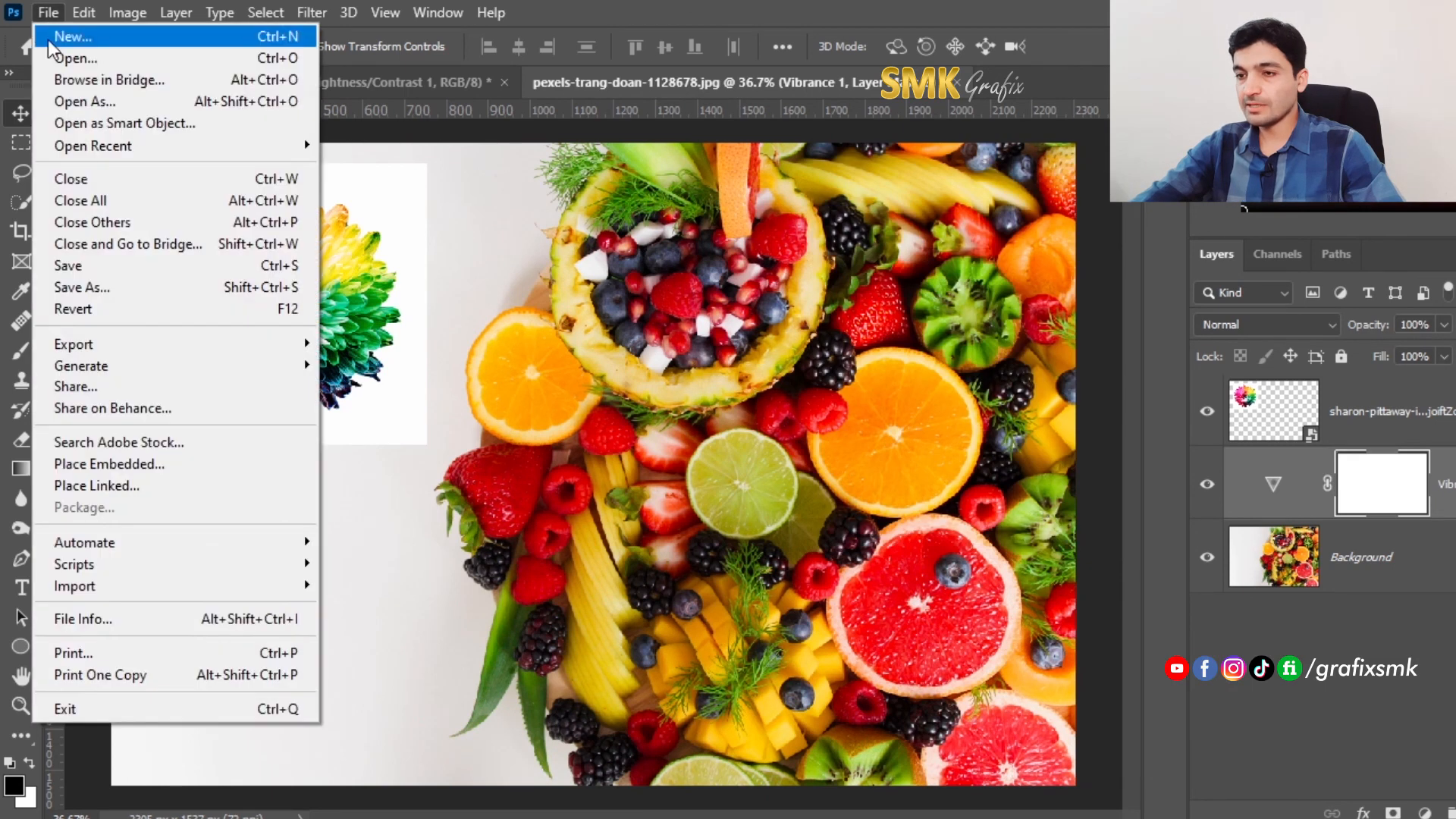
pyautogui.click(61, 289)
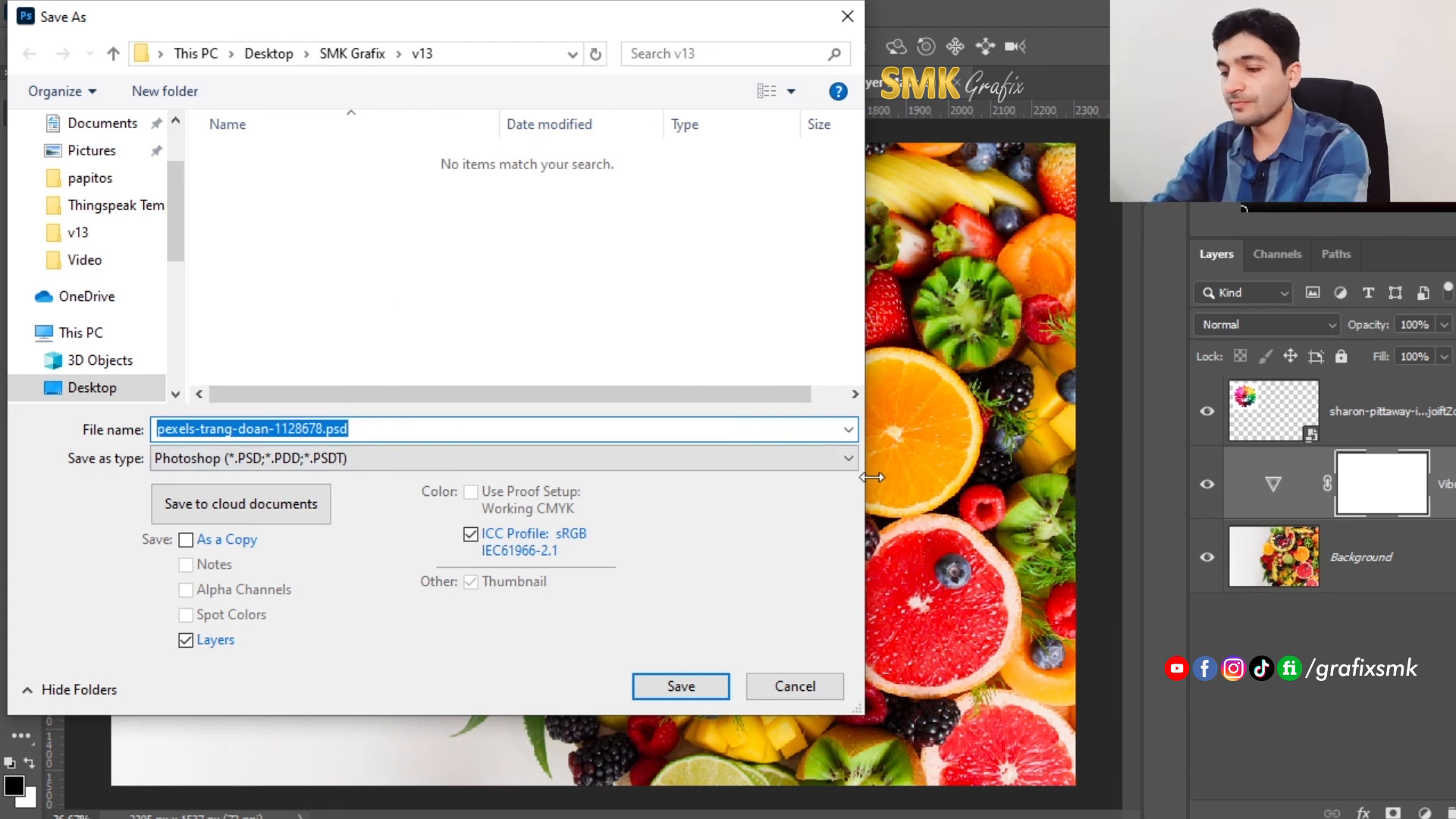
pyautogui.write('fr')
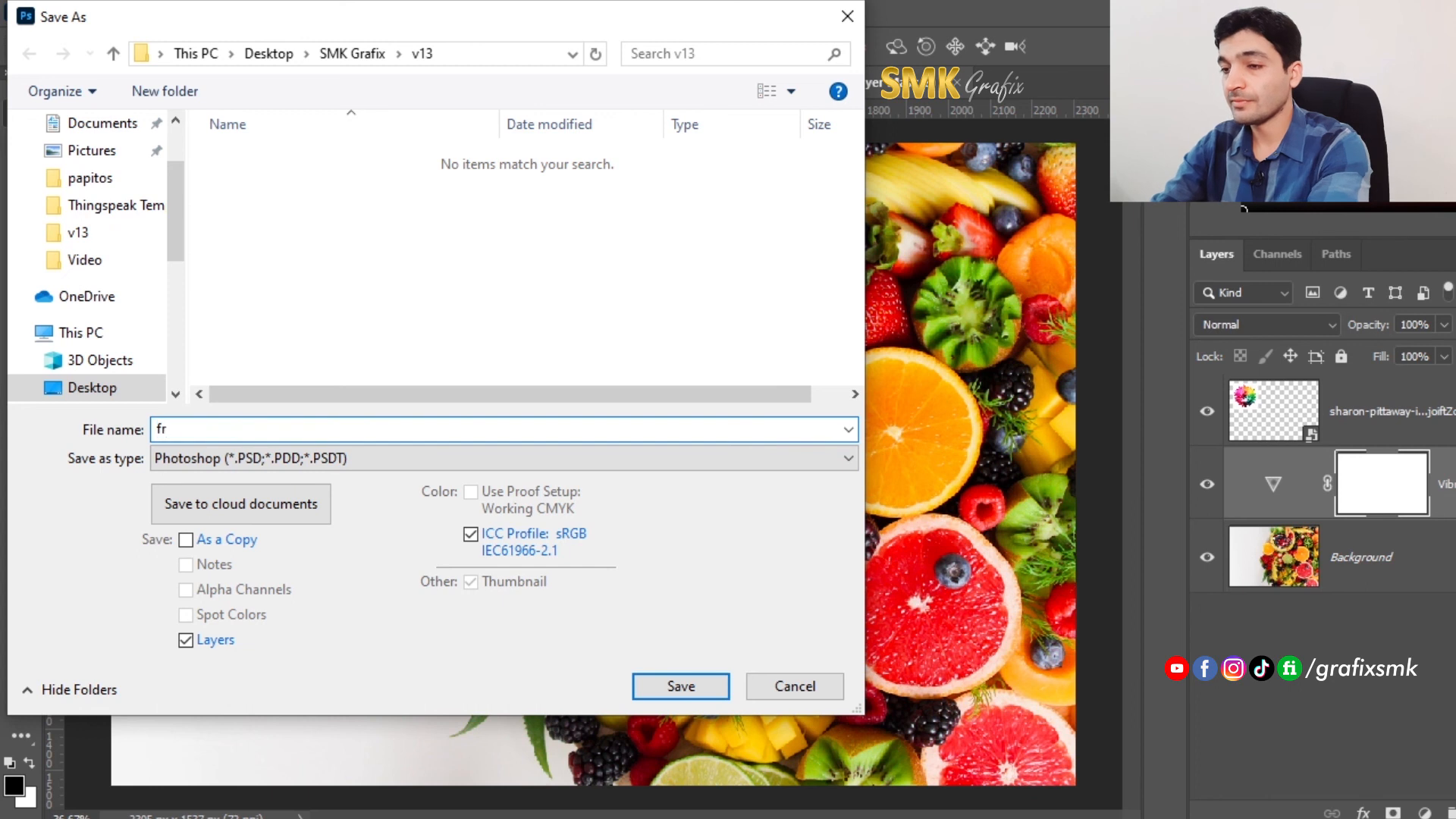
pyautogui.write('uits')
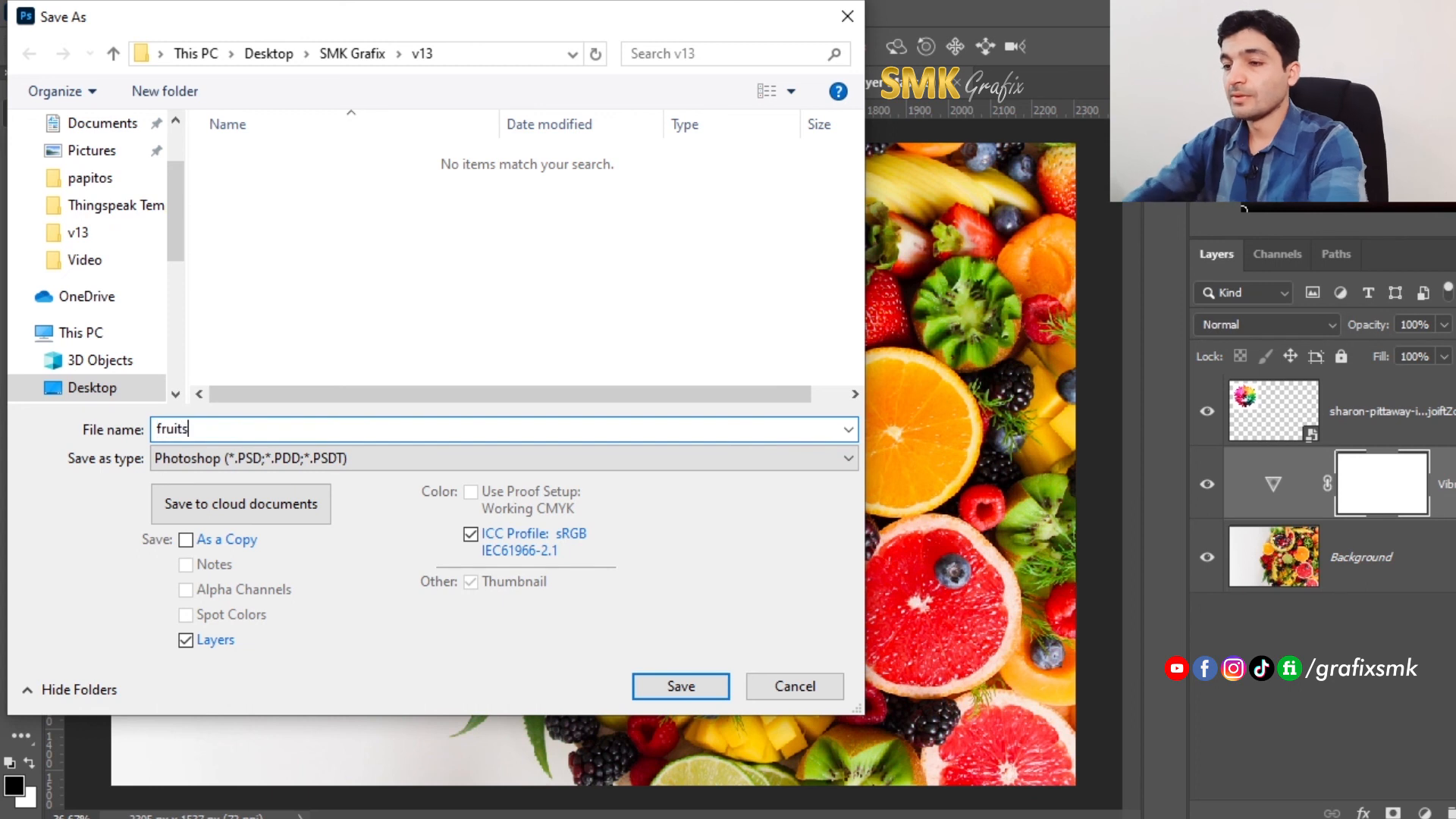
pyautogui.click(713, 685)
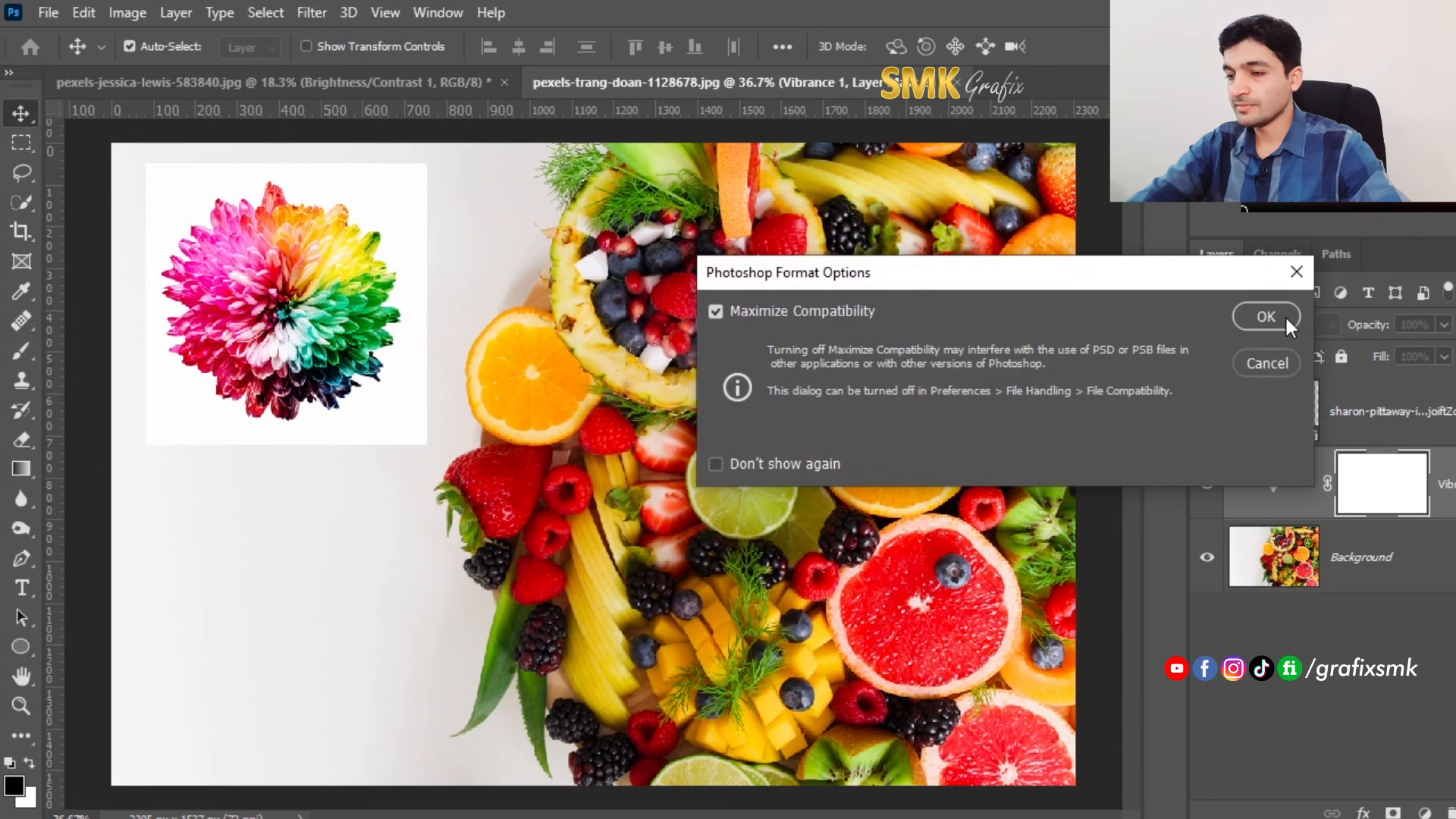
pyautogui.click(1285, 316)
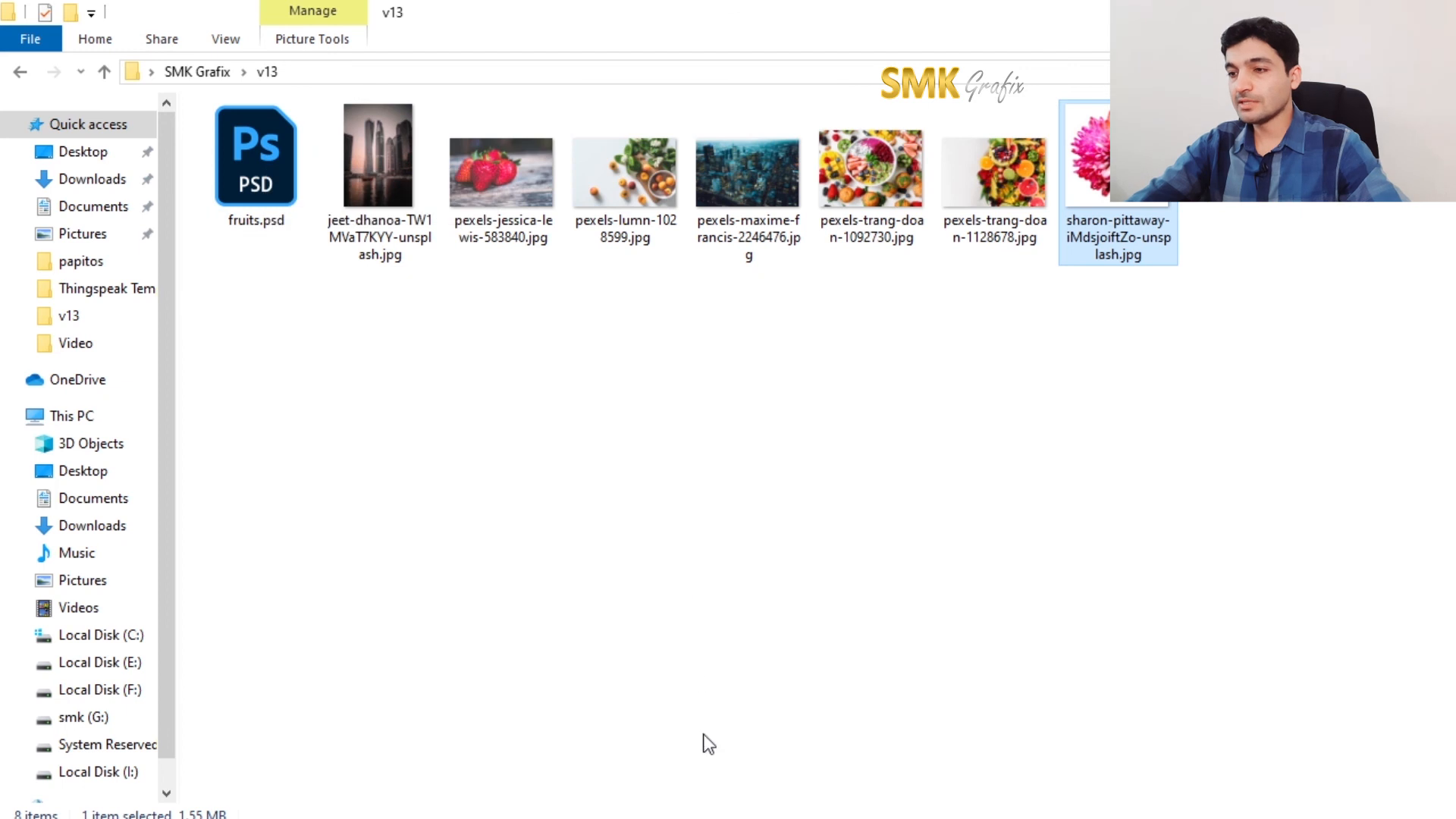
# Step: Return to Photoshop and save a JPEG copy named fruits.jpg in the v13 folder at quality 10
pyautogui.click(993, 818)
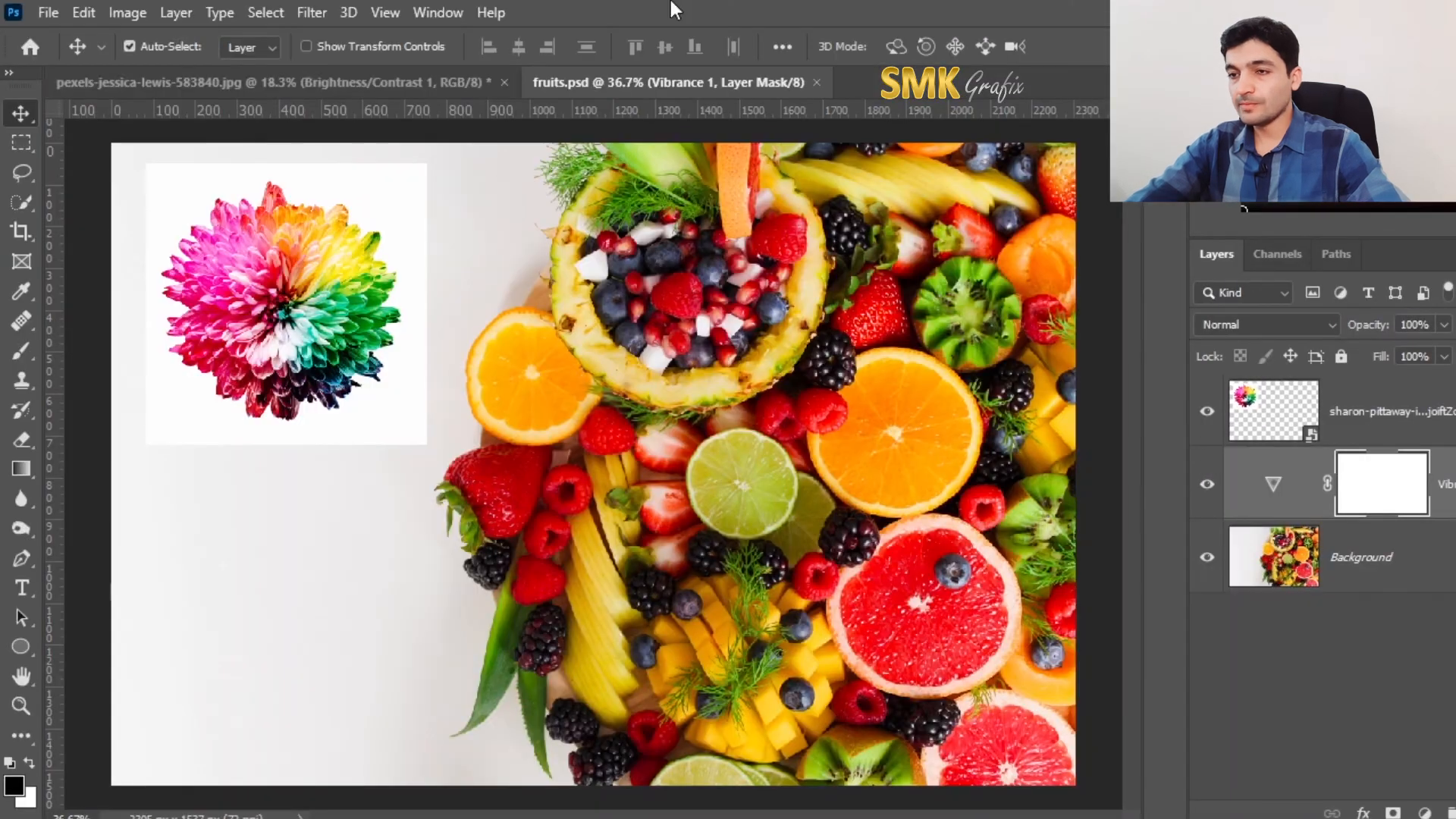
pyautogui.click(48, 16)
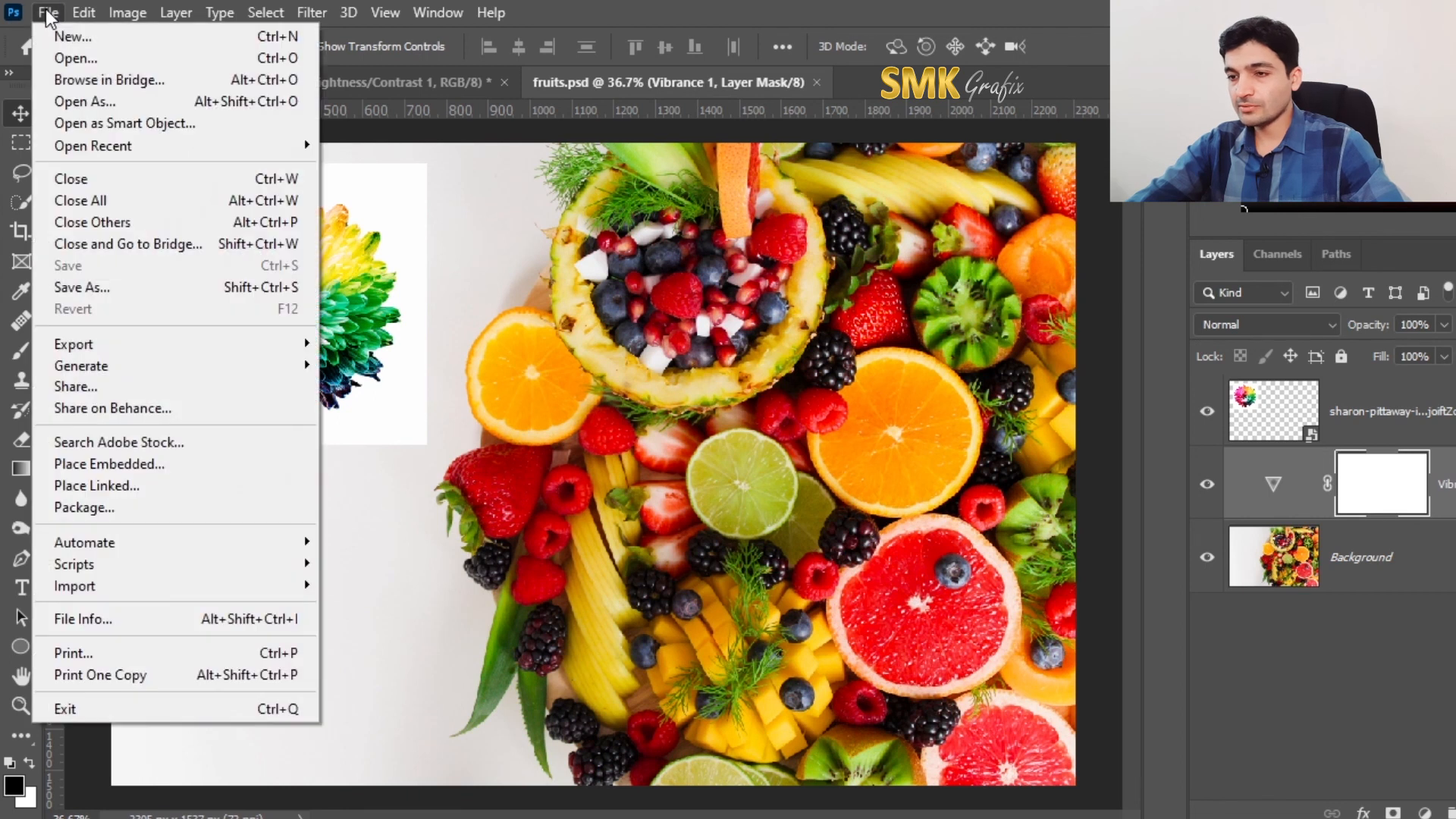
pyautogui.click(82, 288)
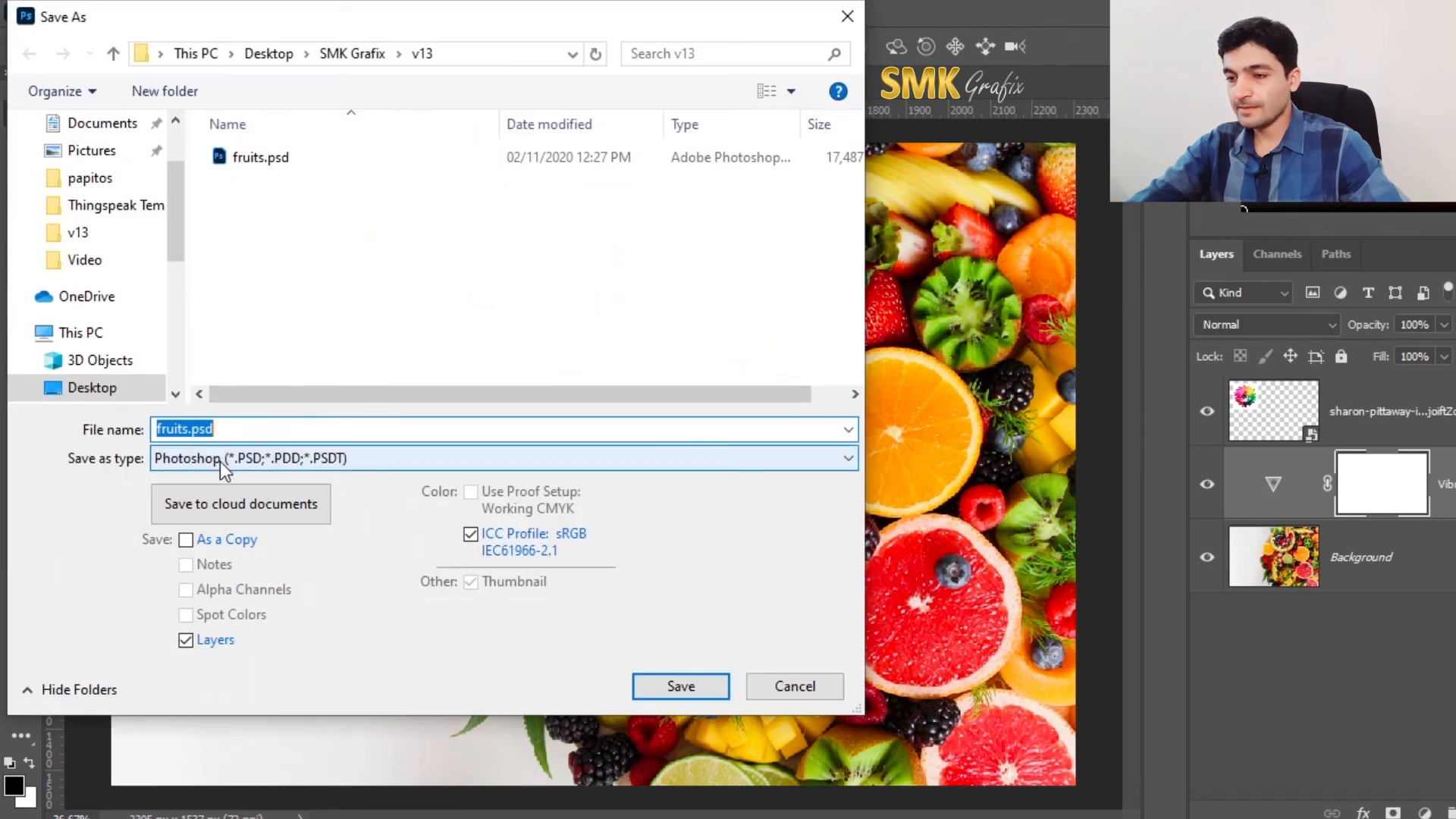
pyautogui.click(224, 461)
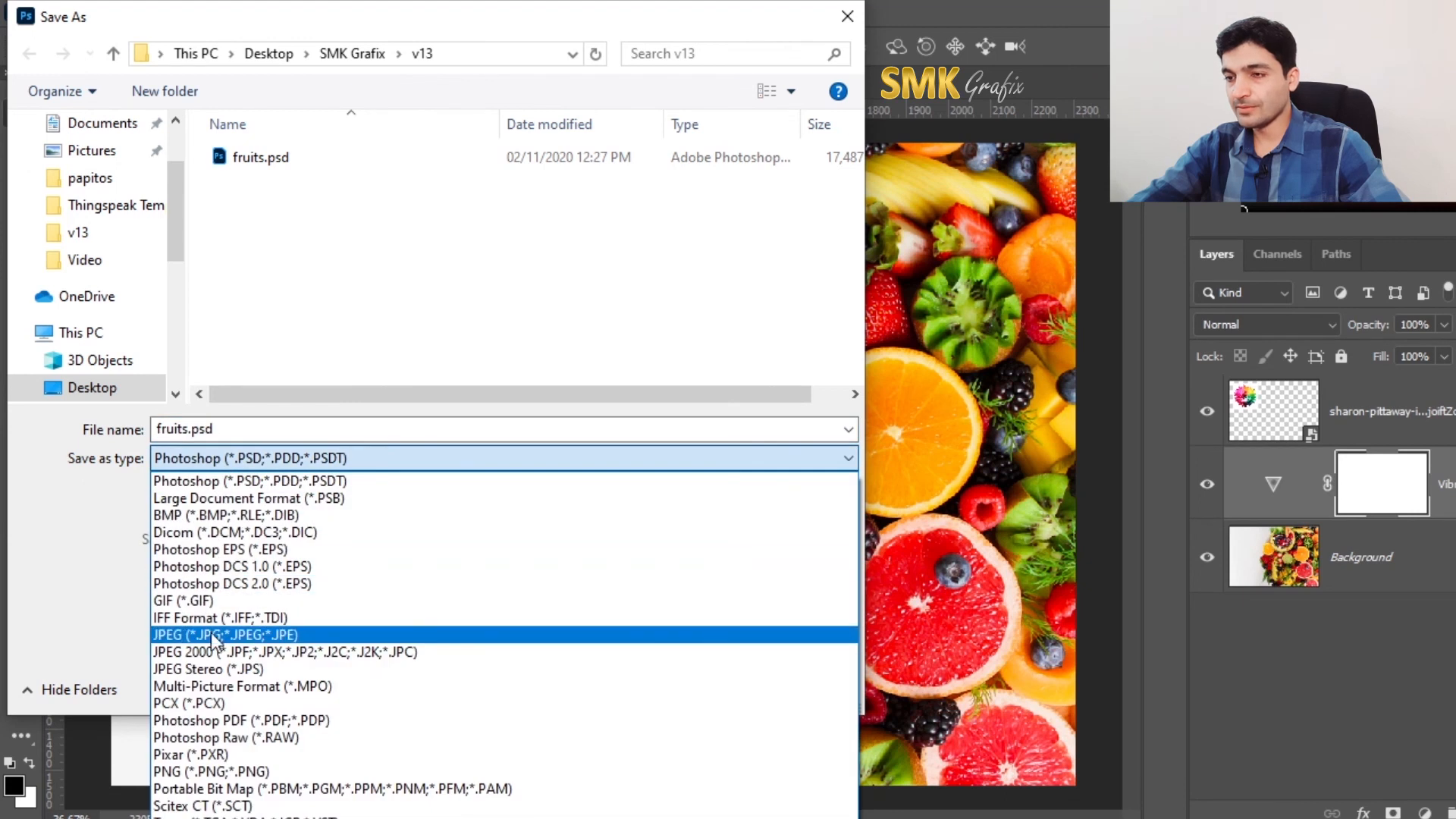
pyautogui.click(224, 635)
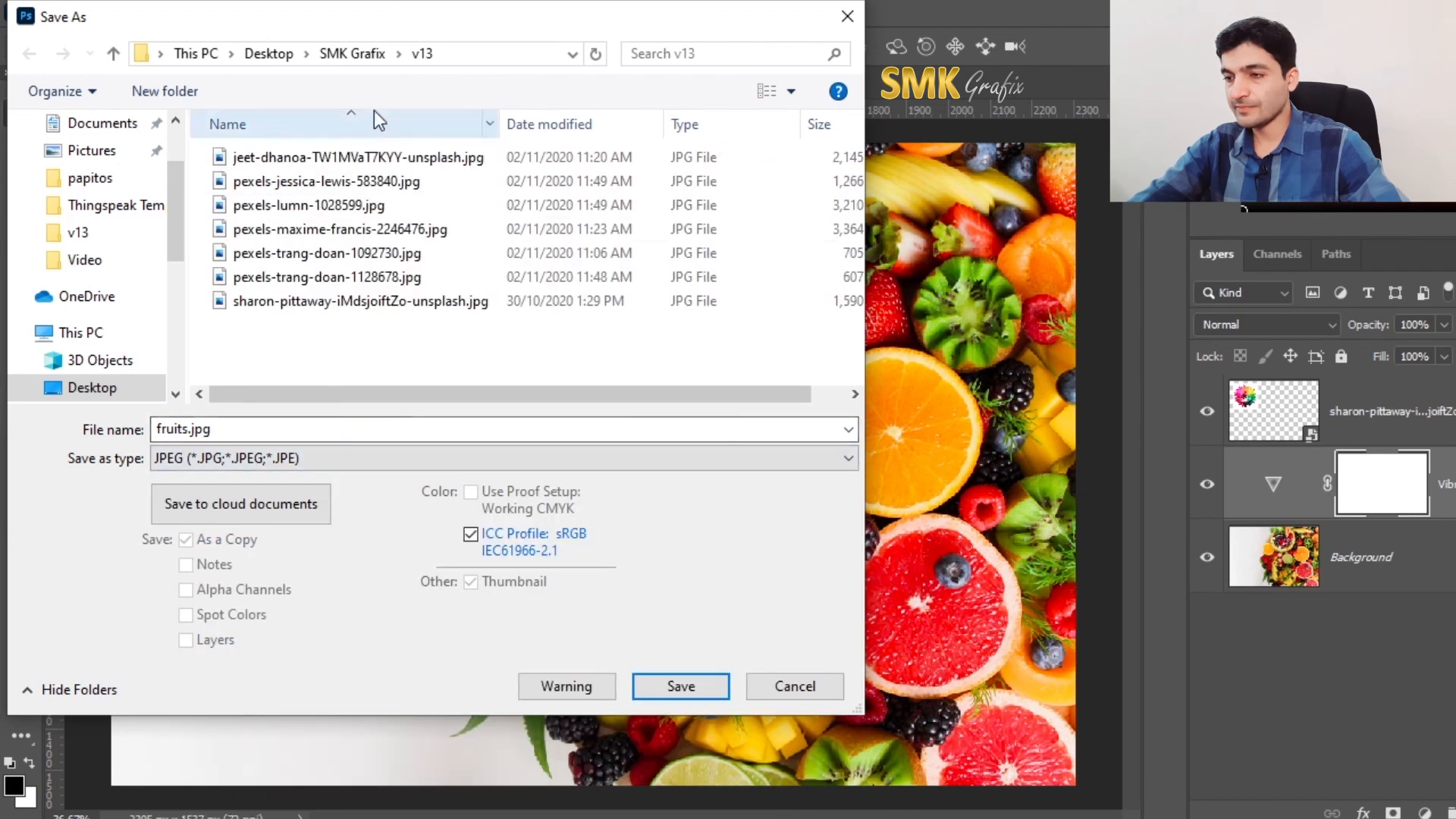
pyautogui.click(680, 687)
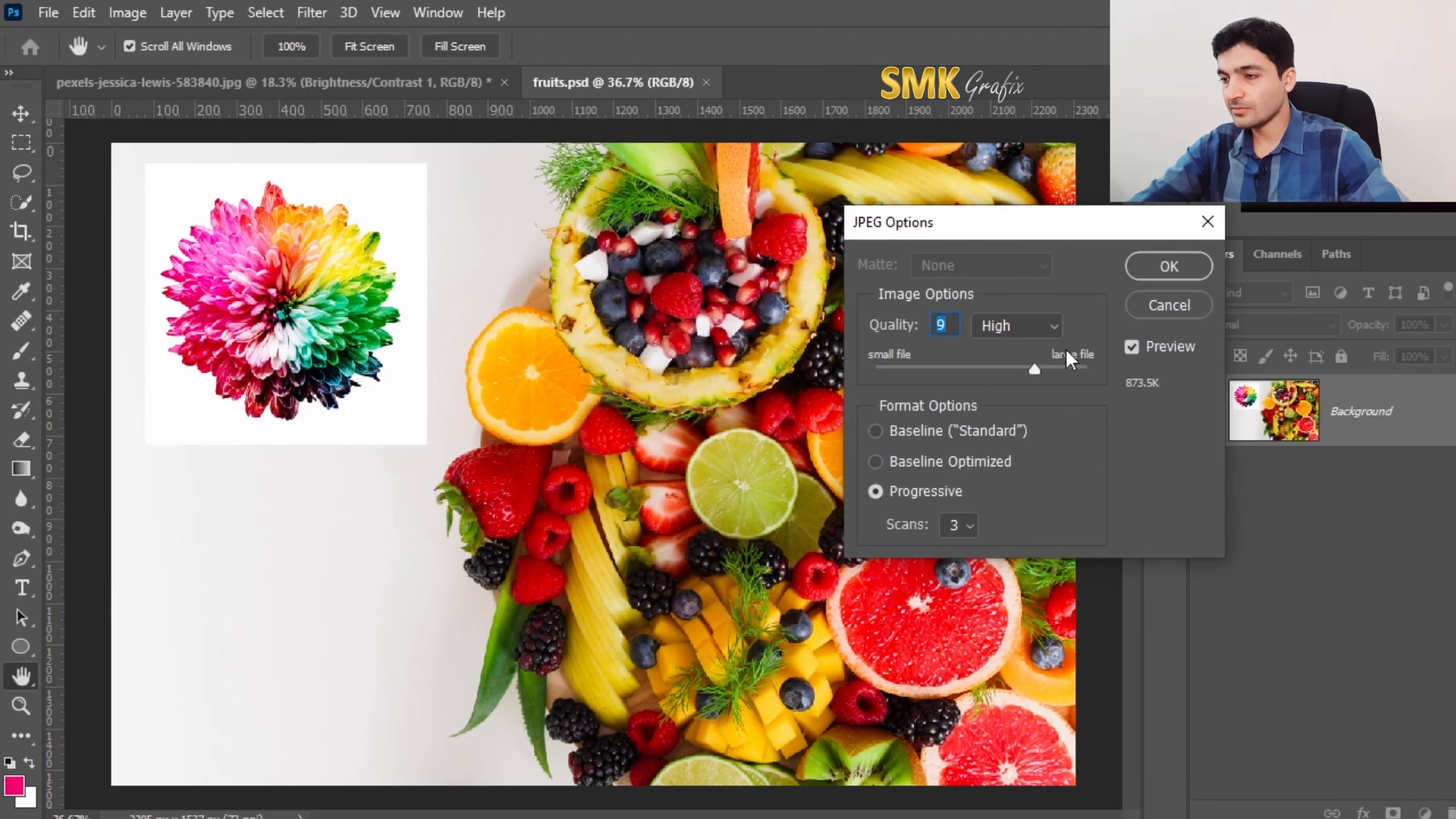
pyautogui.moveTo(1038, 361); pyautogui.dragTo(1047, 367)
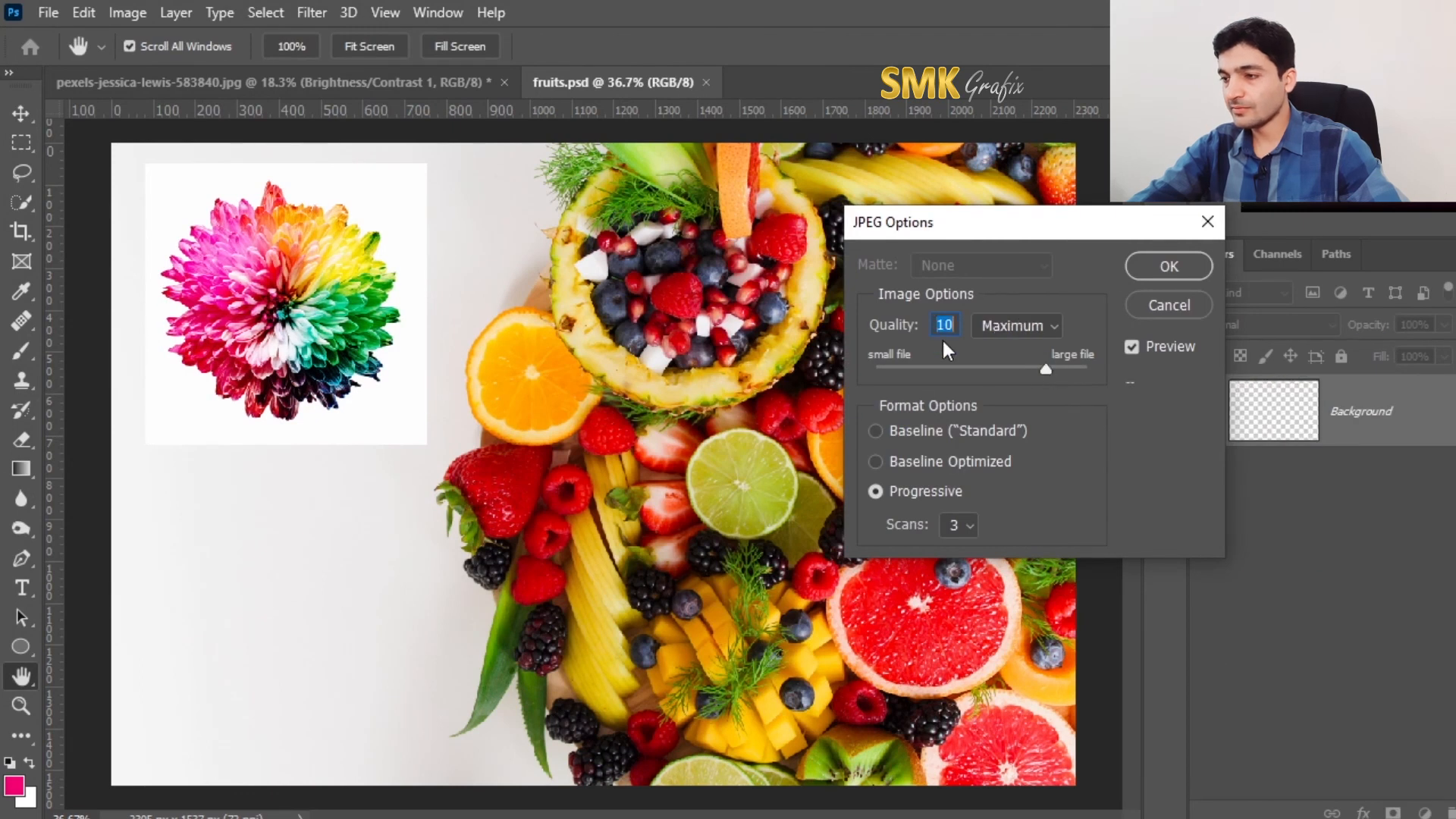
pyautogui.click(1167, 266)
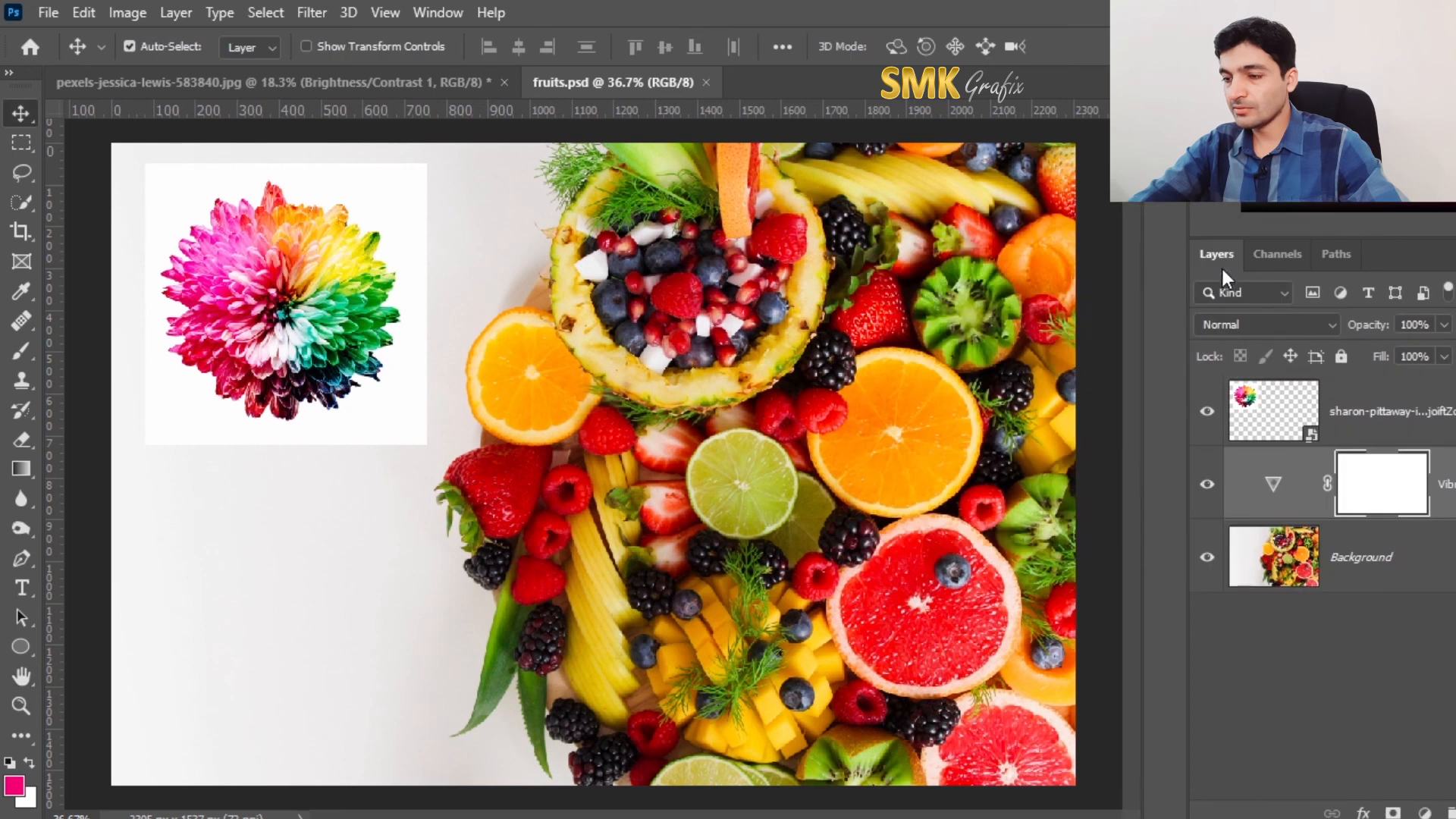
# Step: Switch to File Explorer, view fruits.jpg from the v13 folder in the Photos app, and close it
pyautogui.click(583, 818)
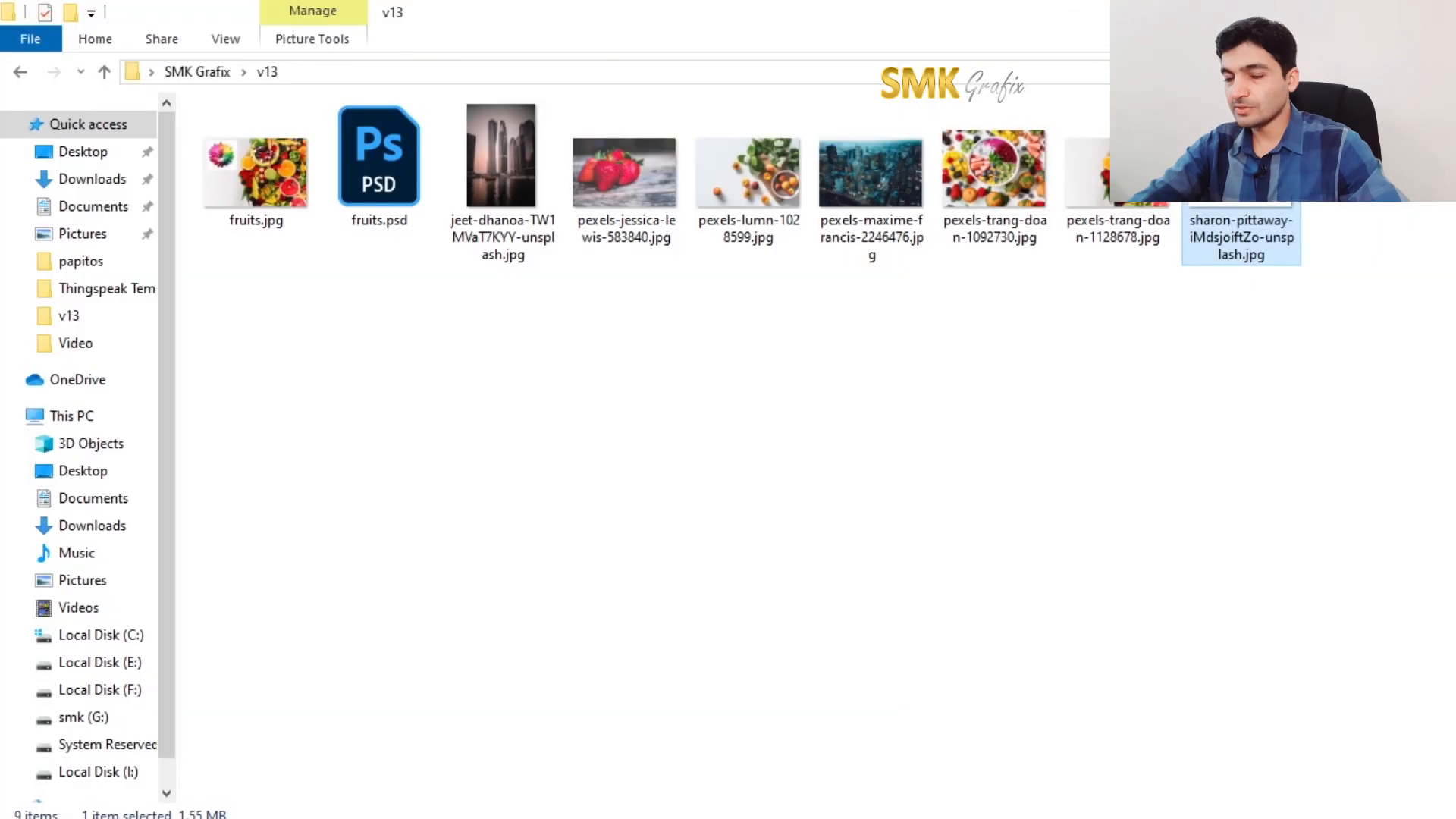
pyautogui.click(697, 668)
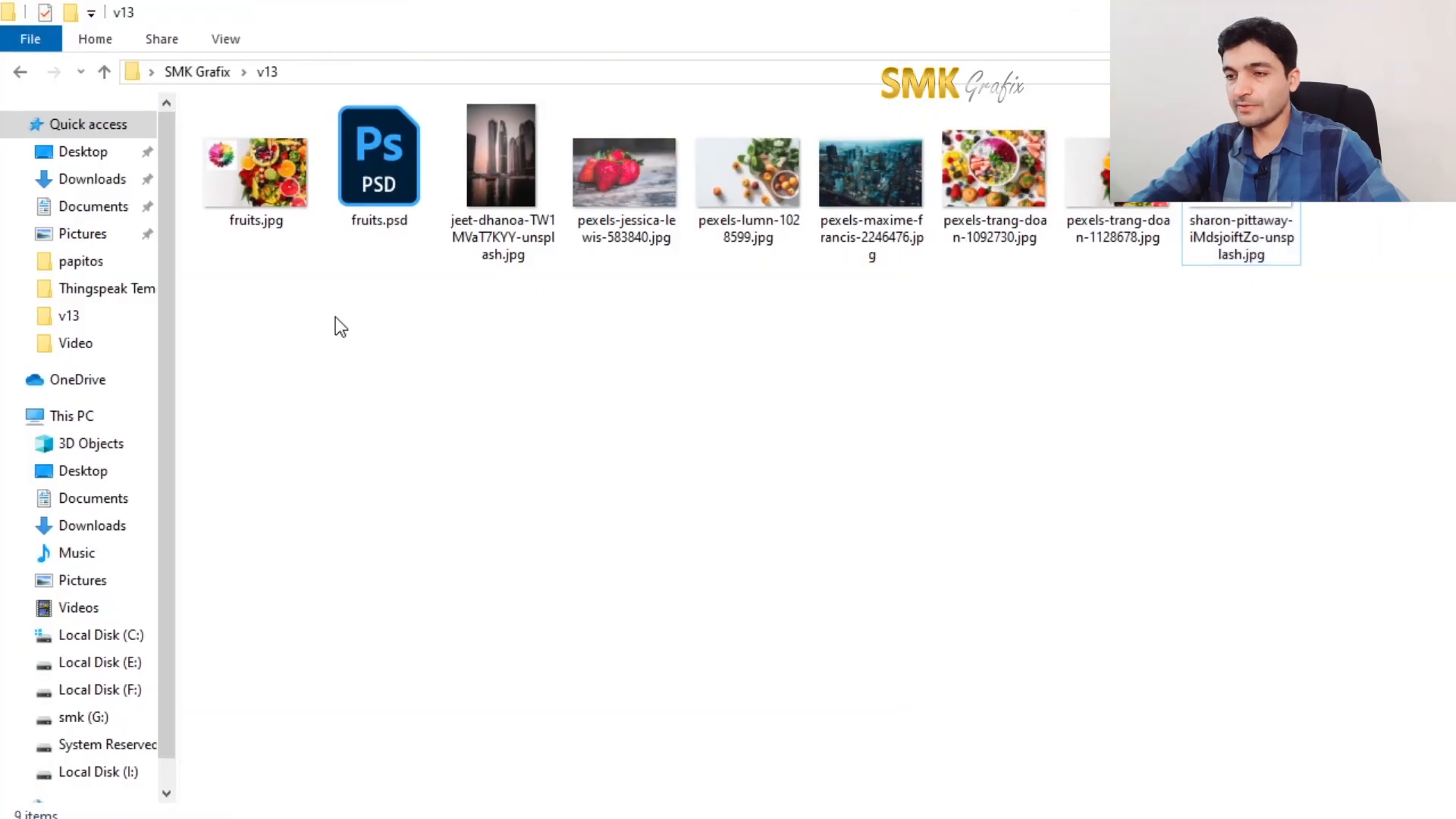
pyautogui.doubleClick(275, 195)
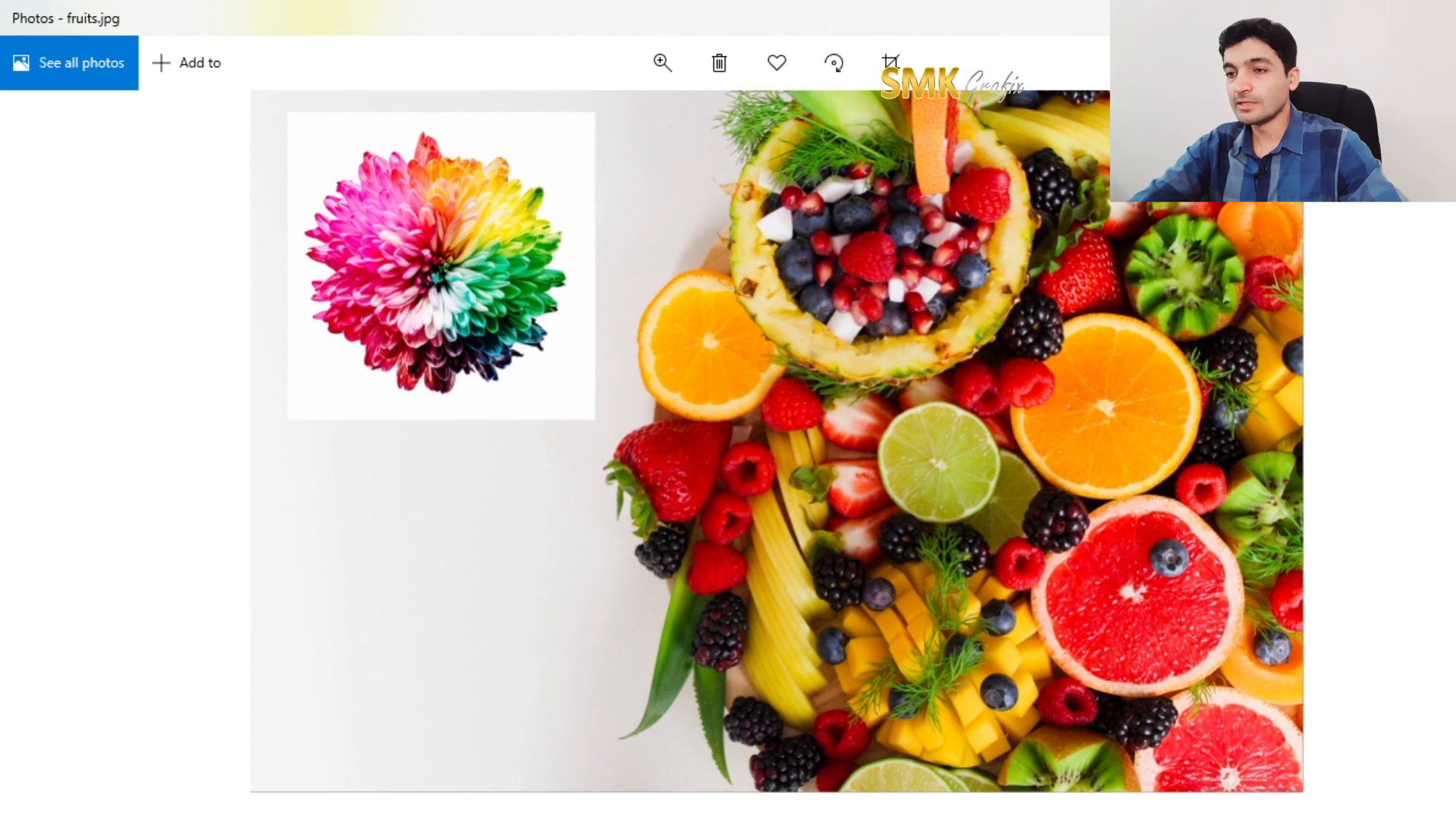
pyautogui.hotkey('alt', 'F4')
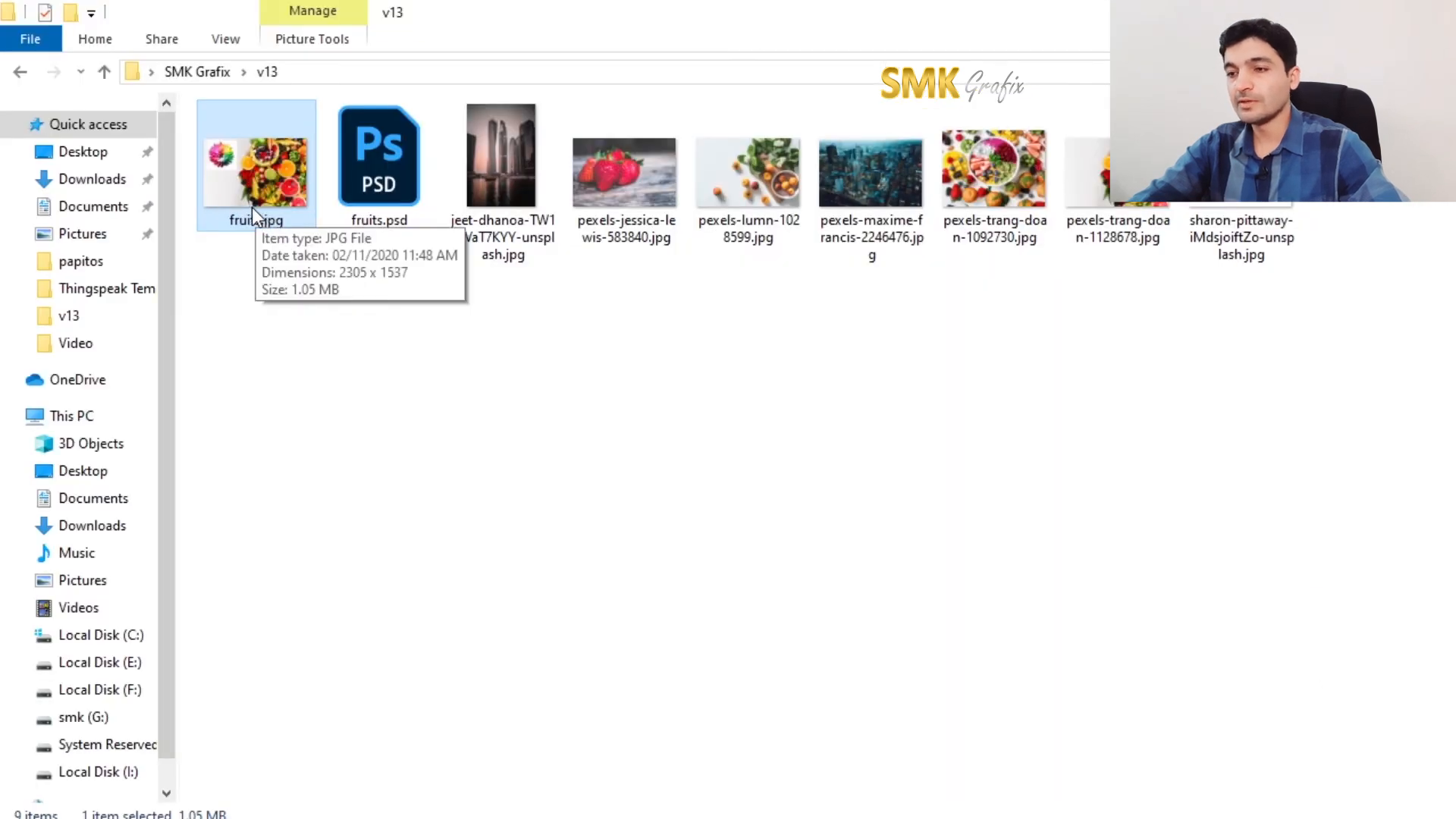
# Step: Open fruits.psd from File Explorer in Photoshop and change its Vibrance layer to Vibrance +39 and Saturation -18
pyautogui.moveTo(374, 194)
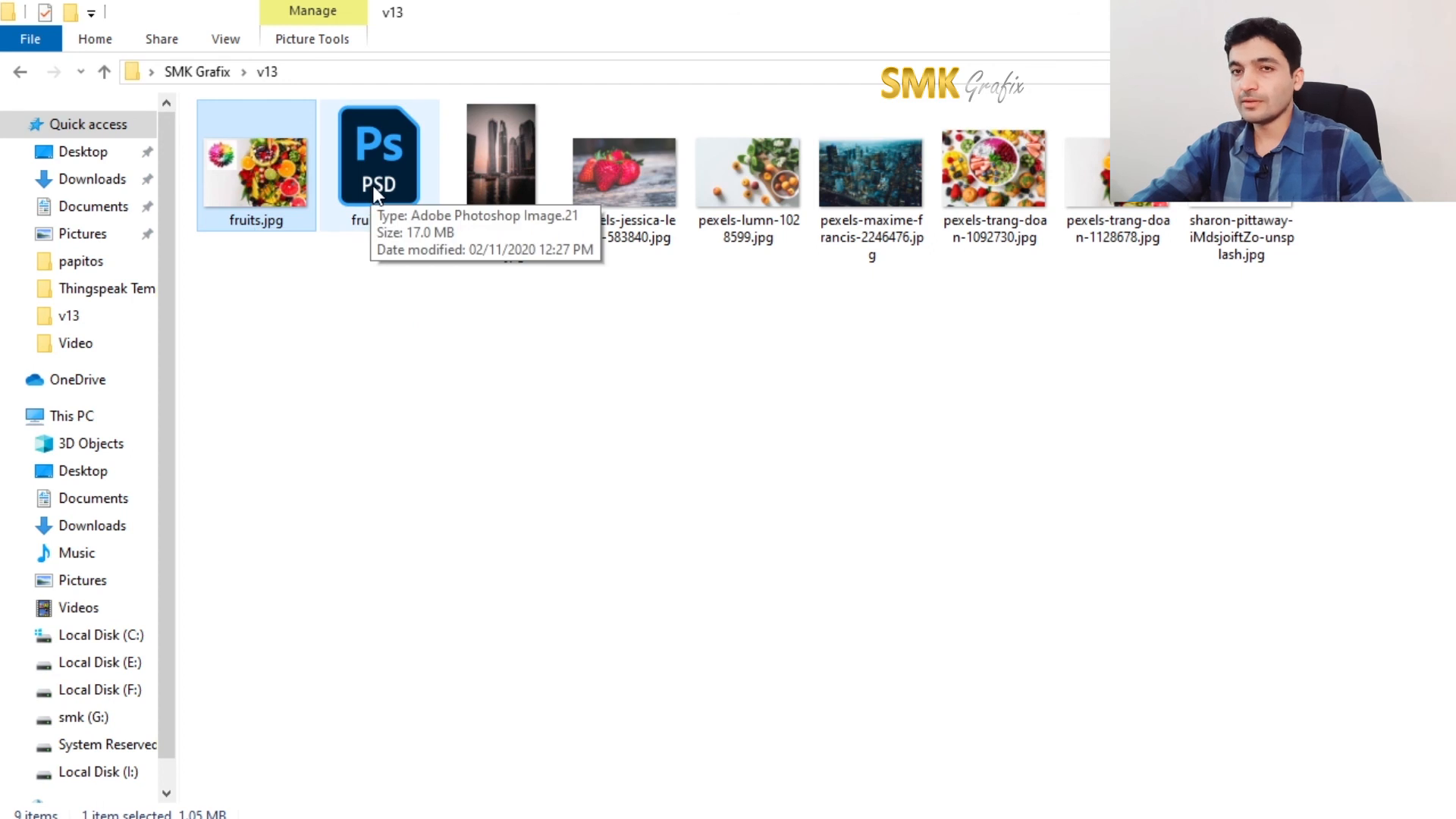
pyautogui.doubleClick(375, 193)
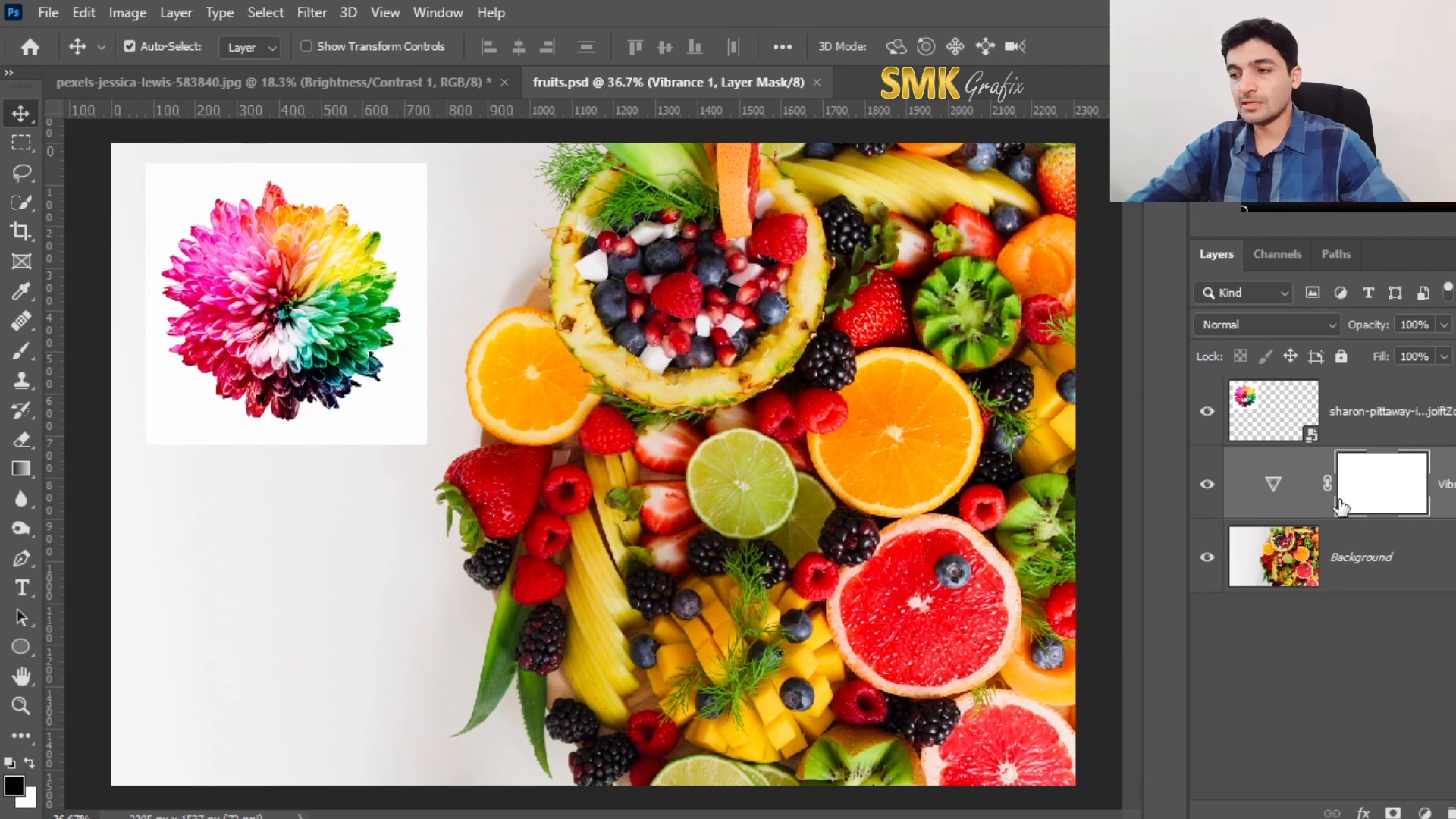
pyautogui.doubleClick(1274, 489)
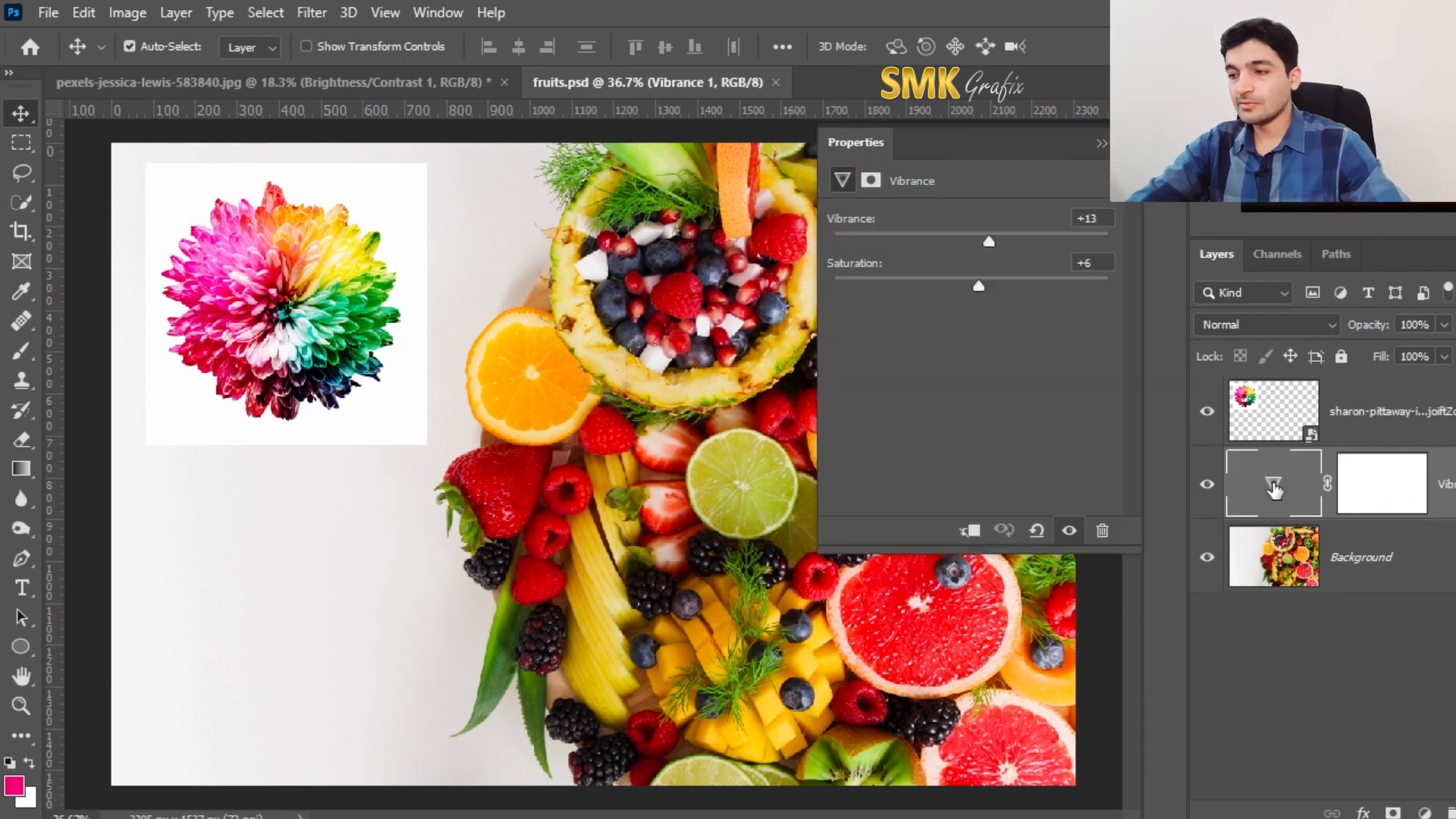
pyautogui.click(1024, 241)
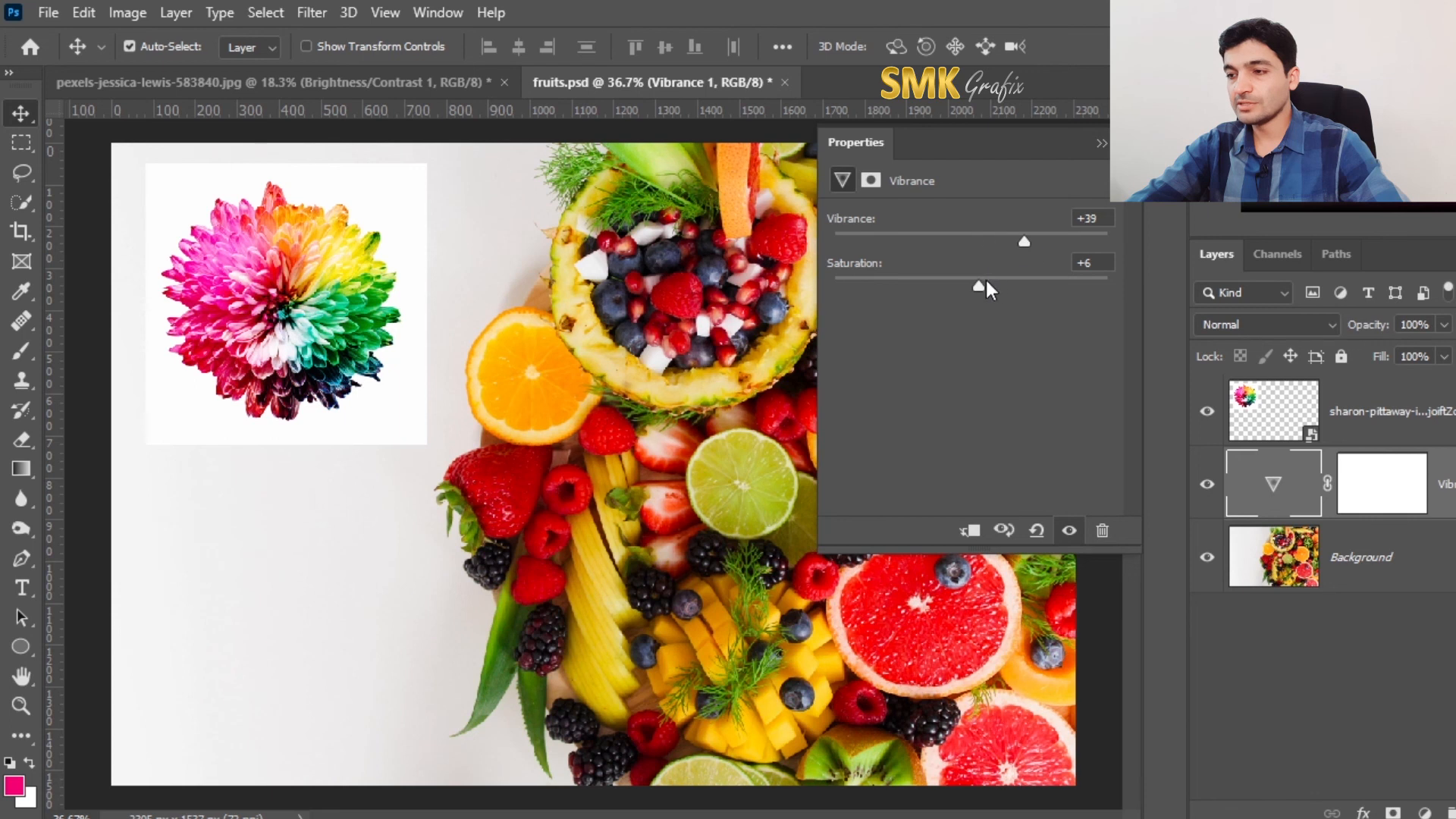
pyautogui.click(945, 281)
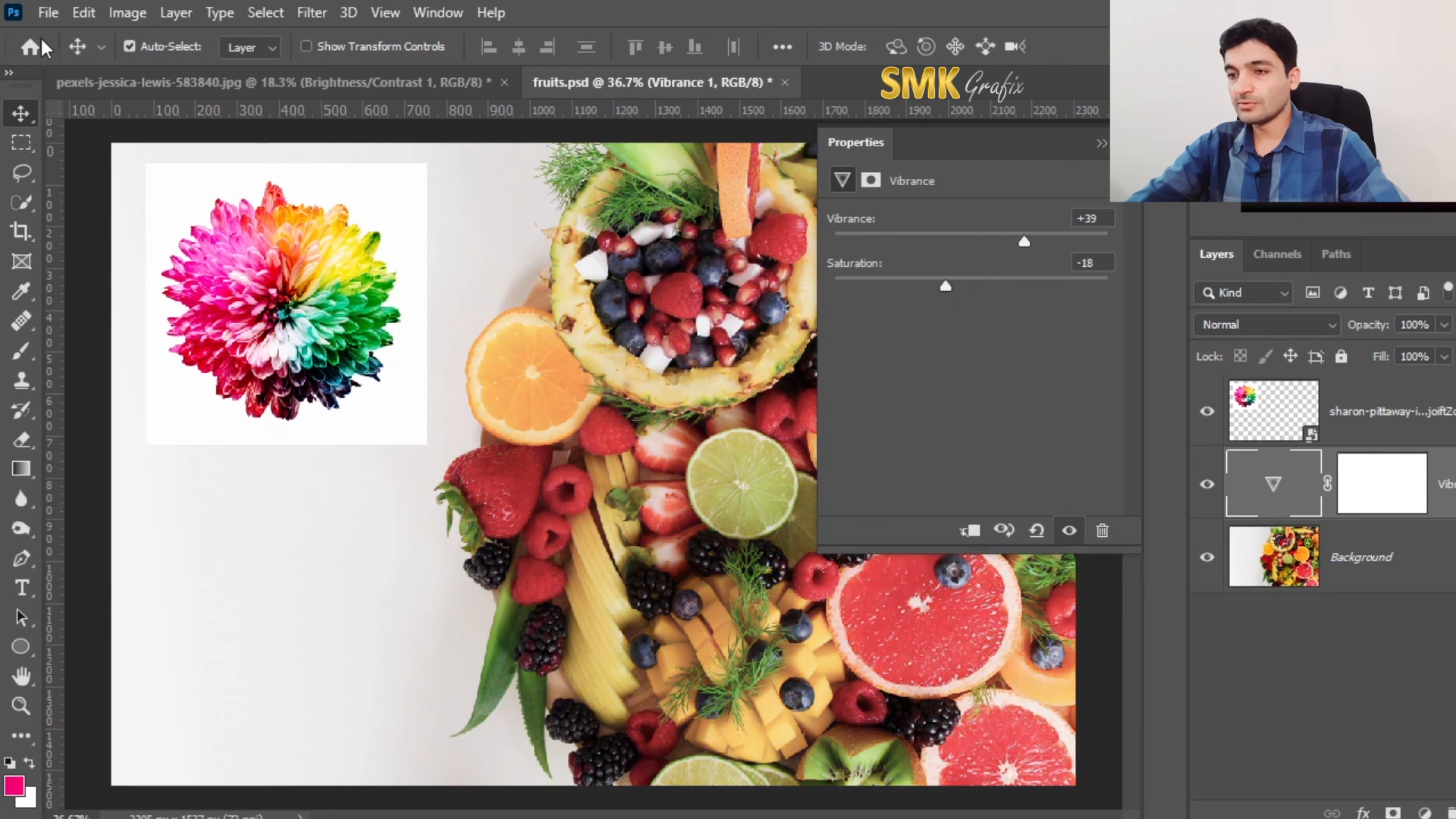
# Step: Save the changes to fruits.psd and collapse the Vibrance adjustment's properties
pyautogui.click(47, 13)
pyautogui.click(69, 265)
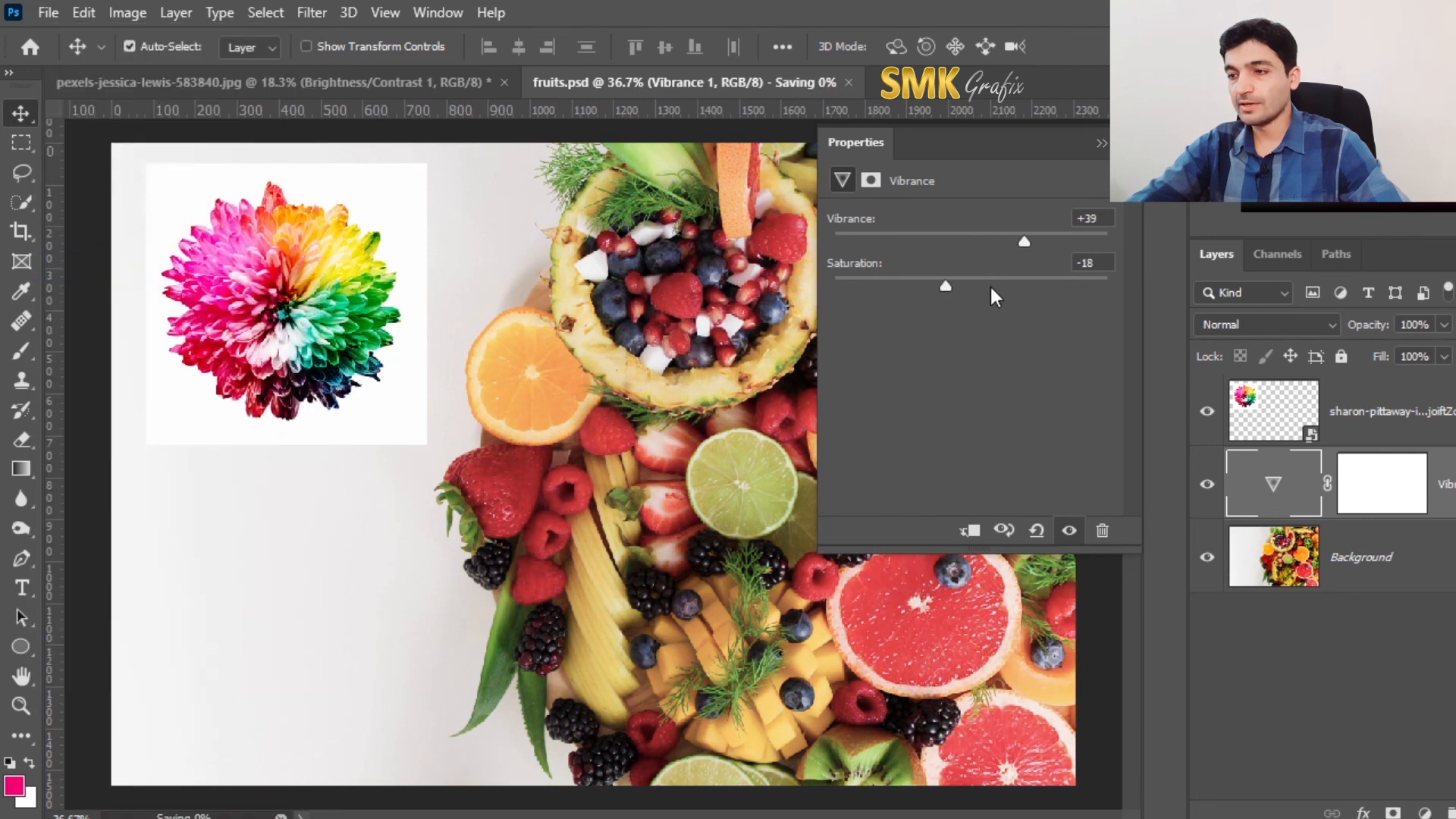
pyautogui.click(1100, 144)
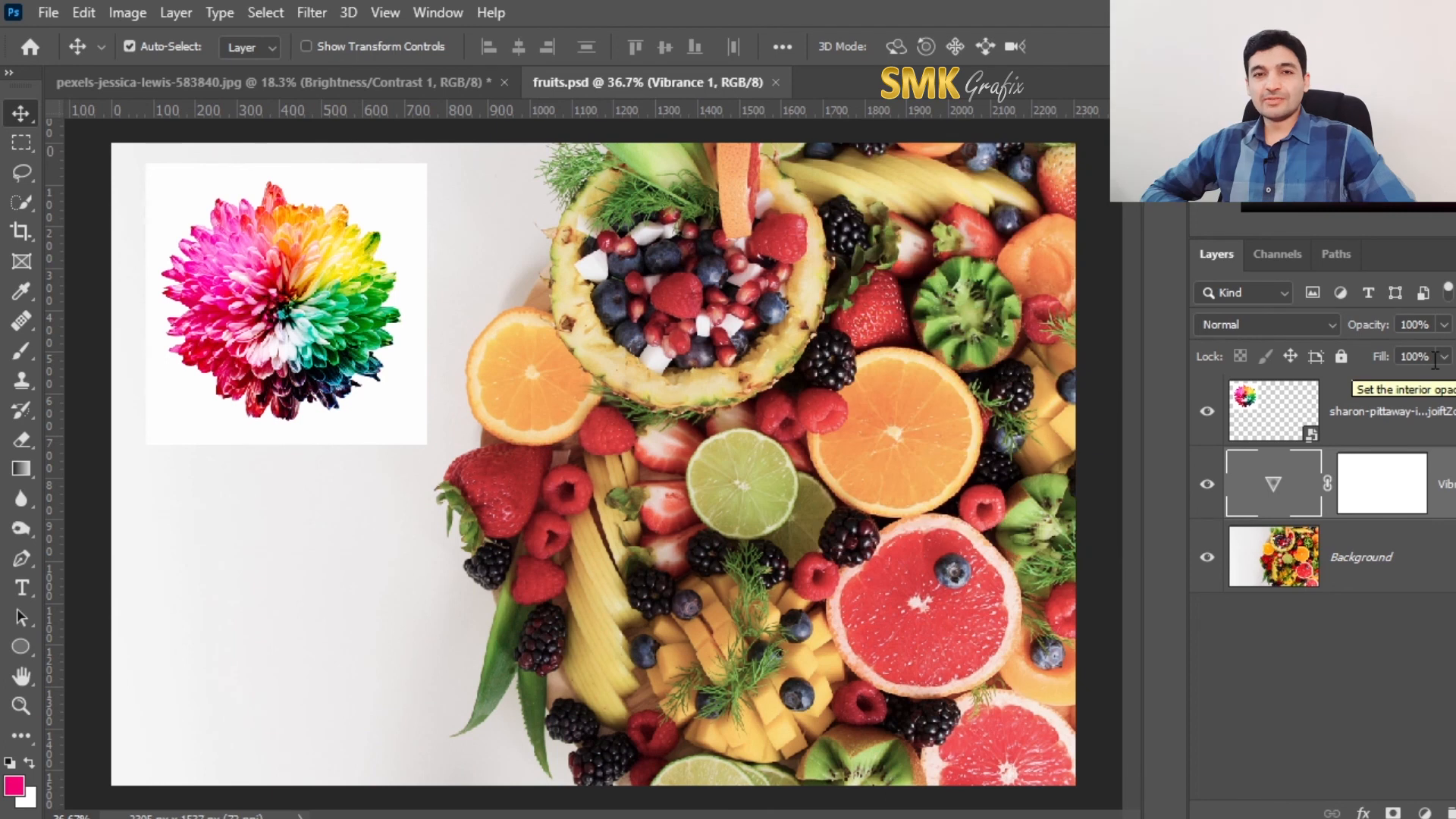